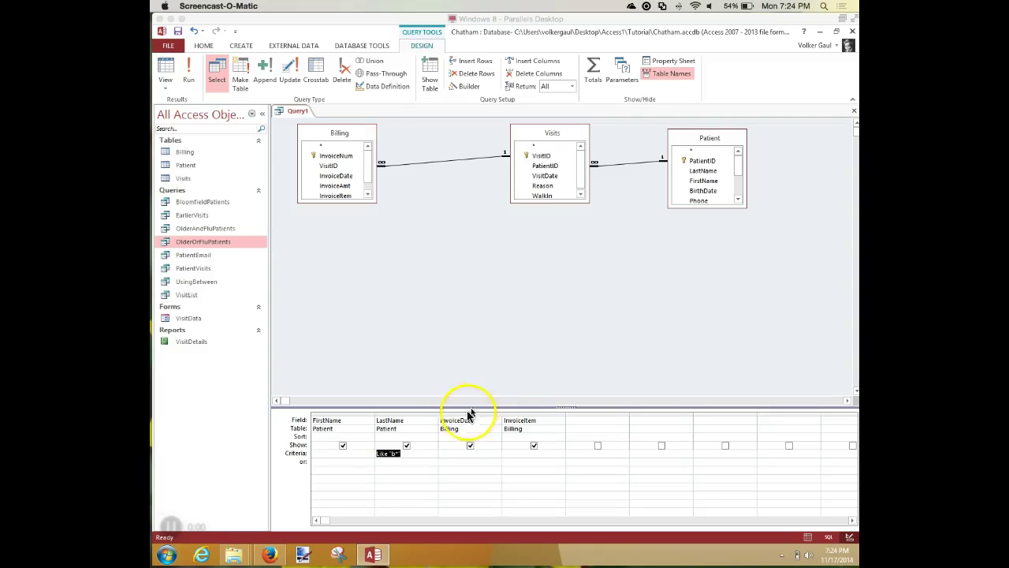
Step: Change the LastName criterion from Like "b*" to Like "*son" and run the query to show 8 records
{"action": "left_click", "coordinate": [403, 455]}
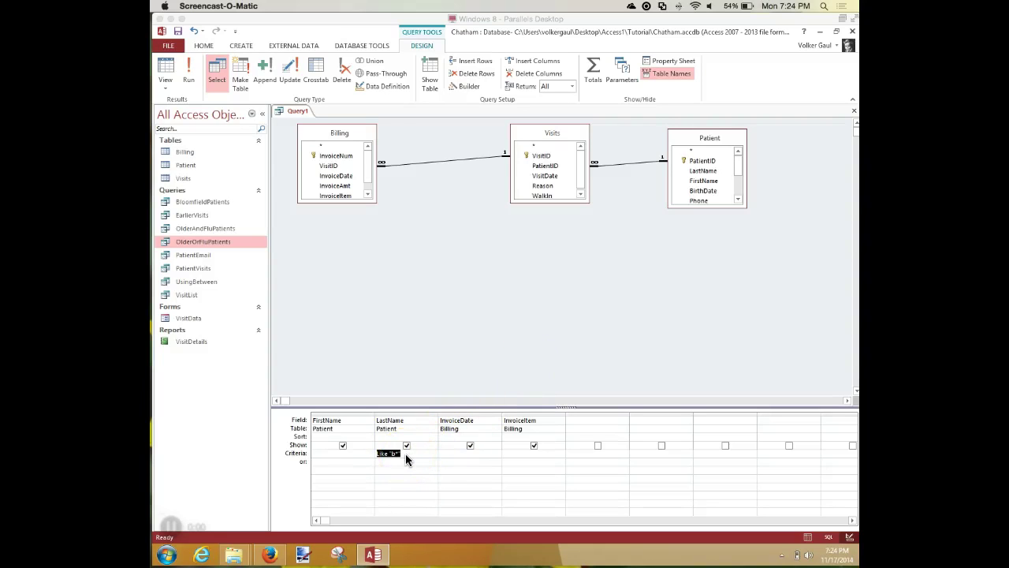
{"action": "left_click", "coordinate": [406, 457]}
{"action": "left_click", "coordinate": [345, 446]}
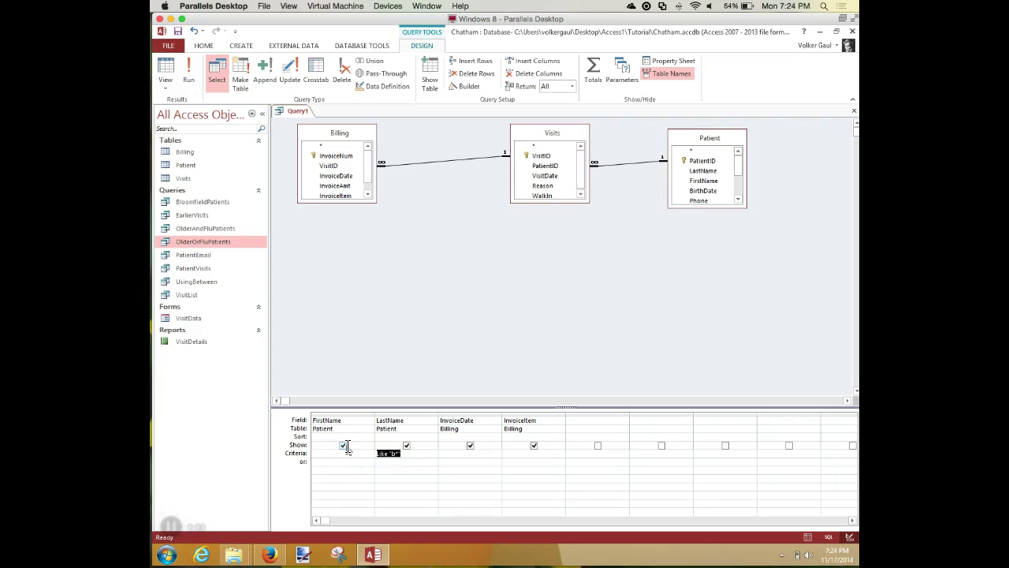
{"action": "key", "text": "Delete"}
{"action": "type", "text": "*son"}
{"action": "left_click", "coordinate": [189, 71]}
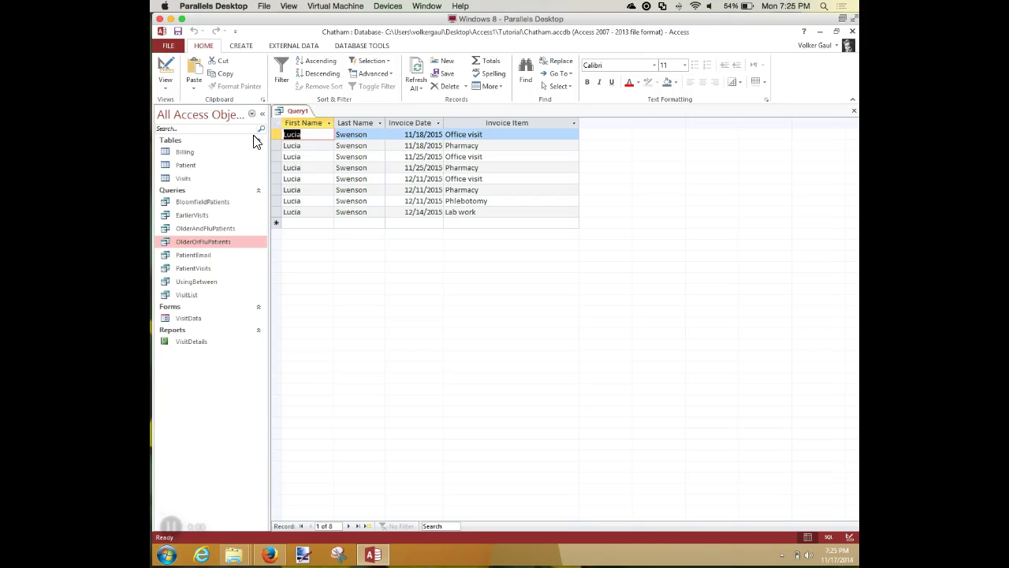
Step: In Design view, remove the LastName criterion and enter Like "*case*" under InvoiceItem
{"action": "left_click", "coordinate": [165, 68]}
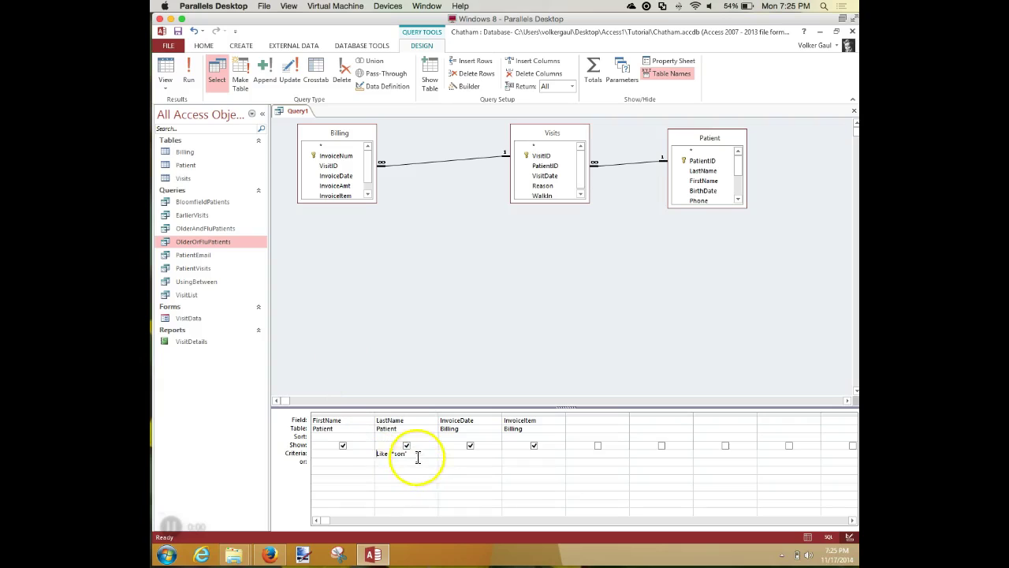
{"action": "left_click", "coordinate": [376, 454]}
{"action": "key", "text": "Delete"}
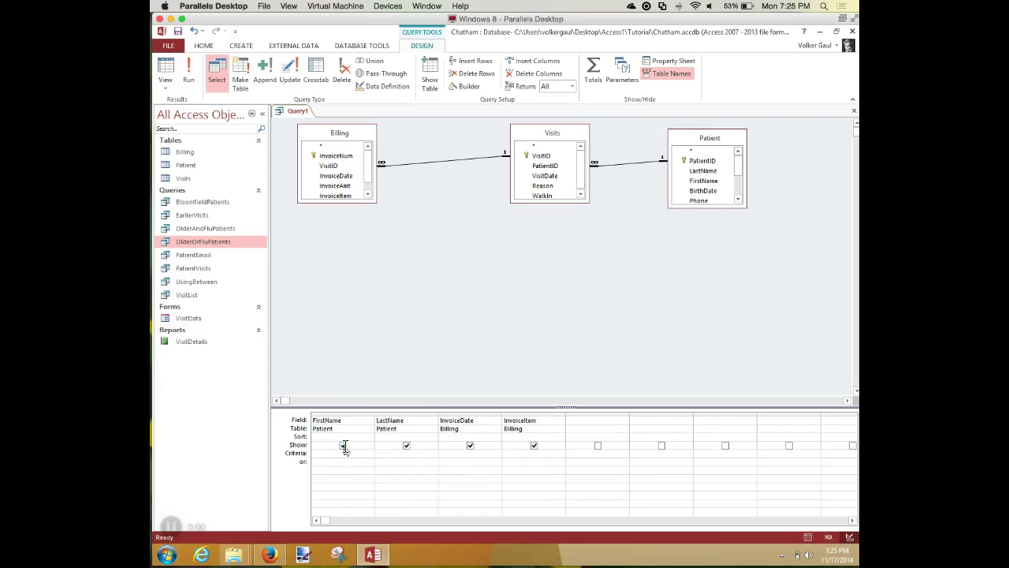
{"action": "left_click", "coordinate": [511, 453]}
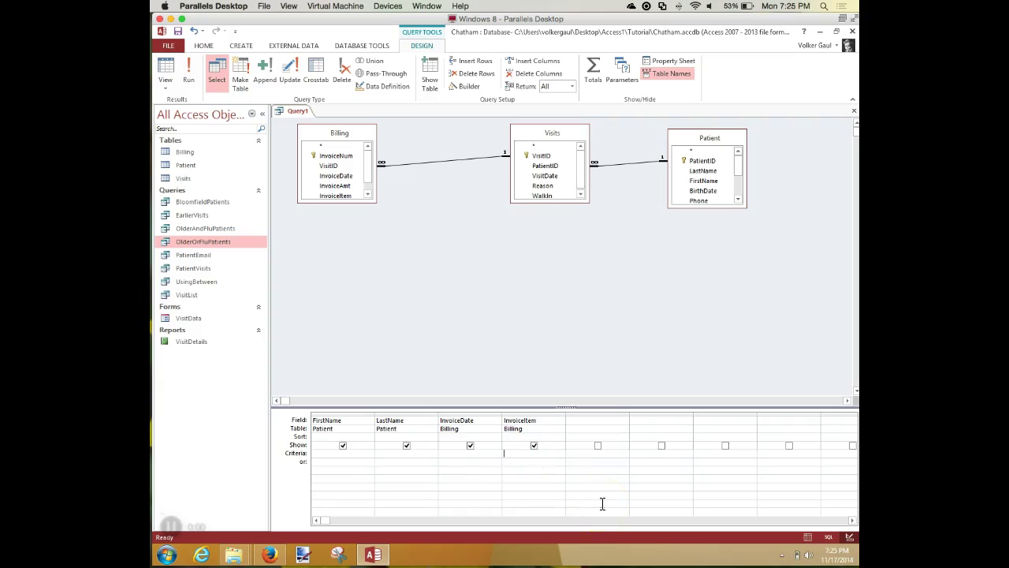
{"action": "type", "text": "*case*\""}
Step: Run the empty "*case*" filter, then correct it to "*cast*" and rerun it for four records
{"action": "left_click", "coordinate": [188, 76]}
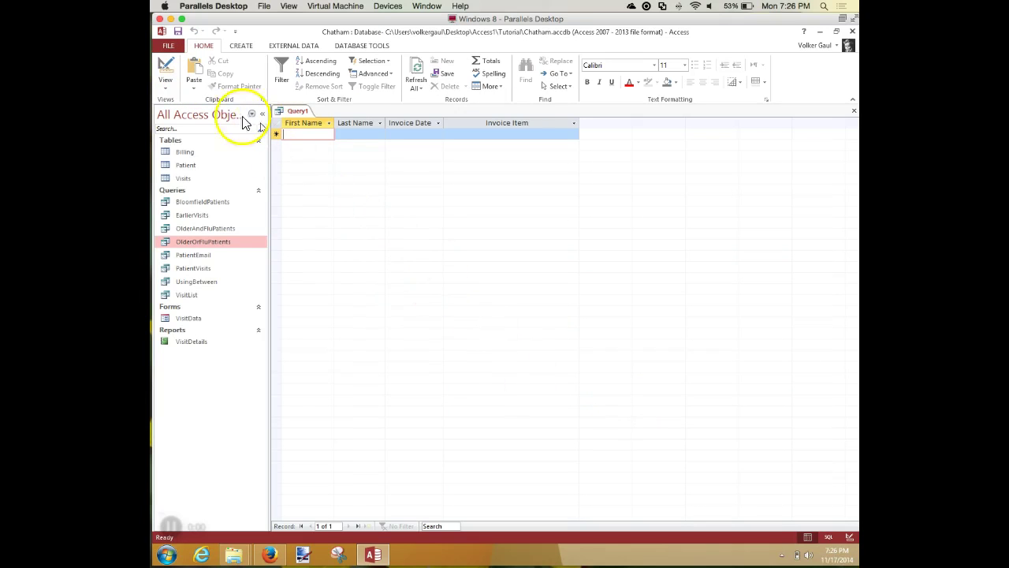
{"action": "left_click", "coordinate": [168, 70]}
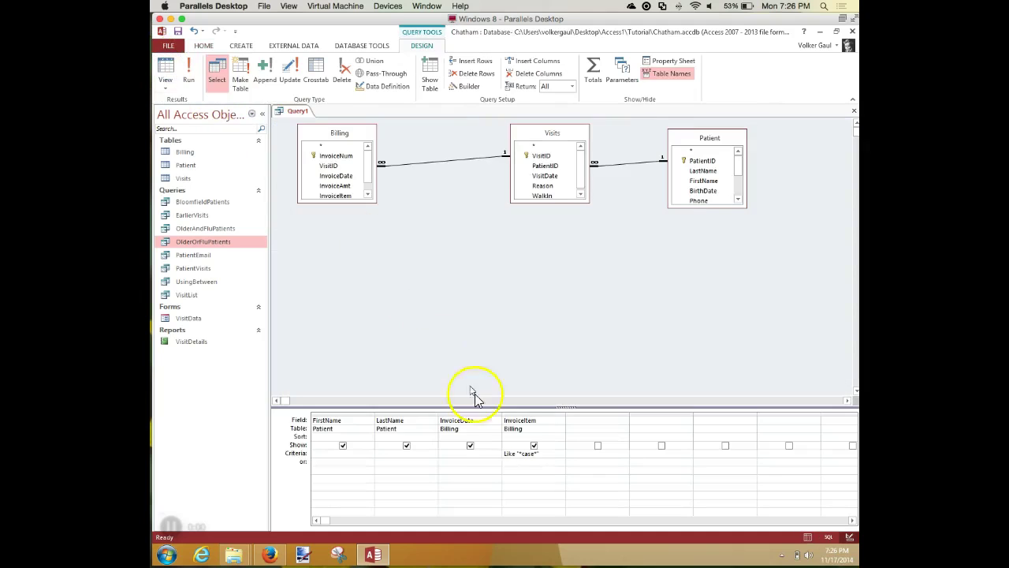
{"action": "left_click", "coordinate": [534, 455]}
{"action": "key", "text": "BackSpace"}
{"action": "type", "text": "t"}
{"action": "left_click", "coordinate": [206, 78]}
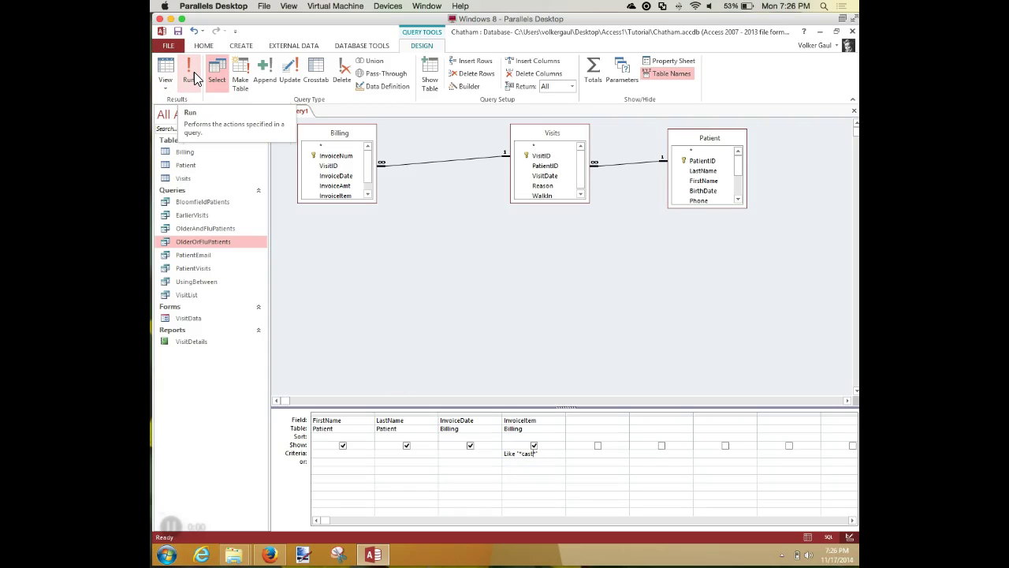
{"action": "left_click", "coordinate": [194, 72]}
{"action": "left_click", "coordinate": [559, 359]}
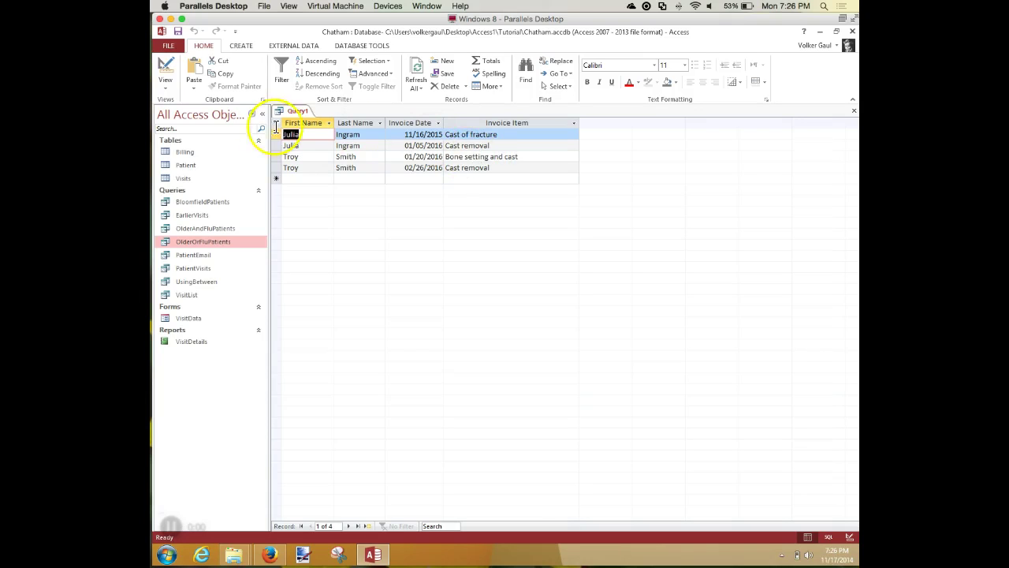
Step: Swap the InvoiceItem criterion for 12/*/2015 under InvoiceDate and run it, listing 17 December invoices
{"action": "left_click", "coordinate": [165, 71]}
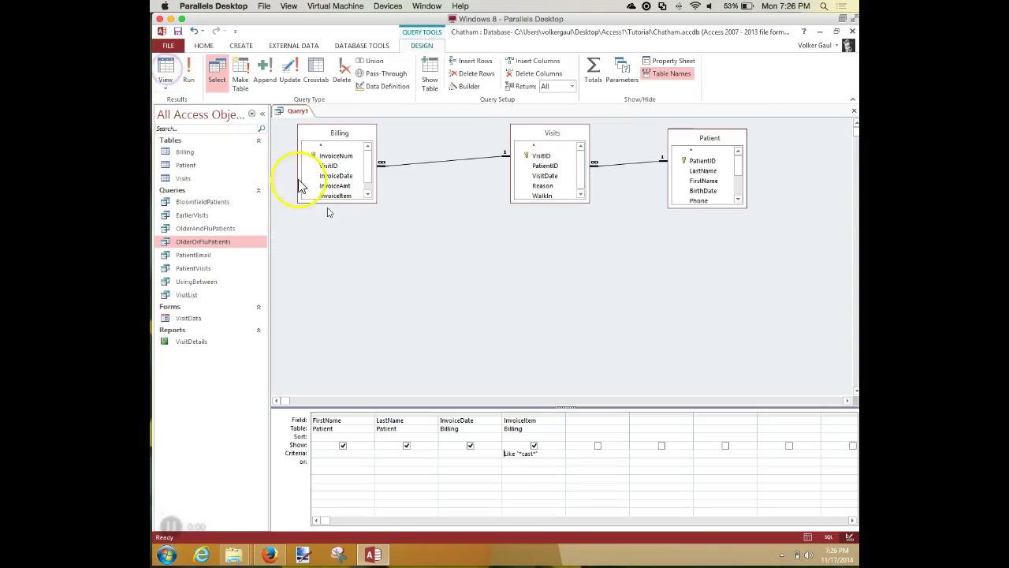
{"action": "left_click", "coordinate": [537, 453]}
{"action": "left_click_drag", "start_coordinate": [537, 452], "coordinate": [457, 452]}
{"action": "key", "text": "Delete"}
{"action": "left_click", "coordinate": [458, 454]}
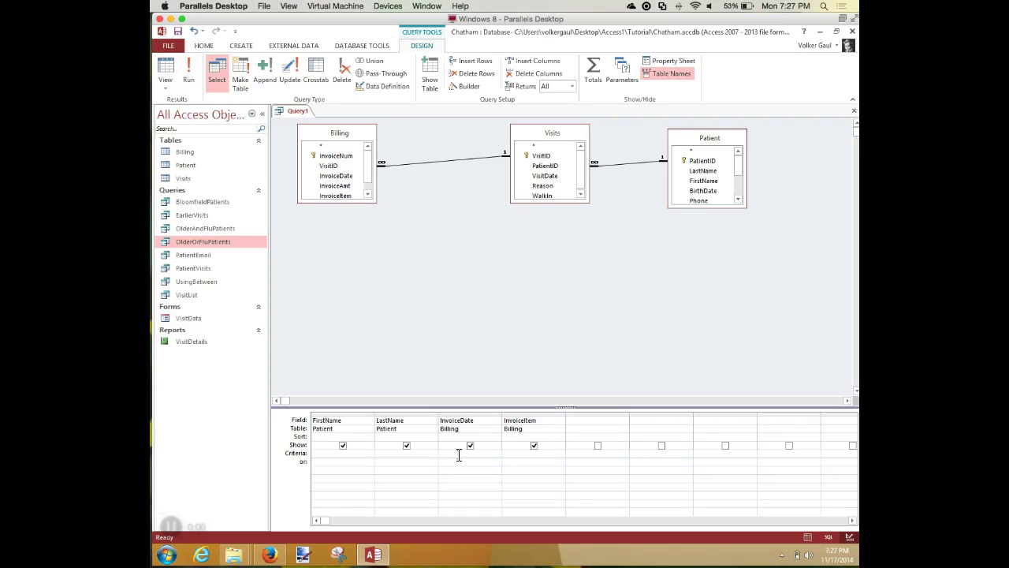
{"action": "type", "text": "12/*/2015"}
{"action": "left_click", "coordinate": [511, 502]}
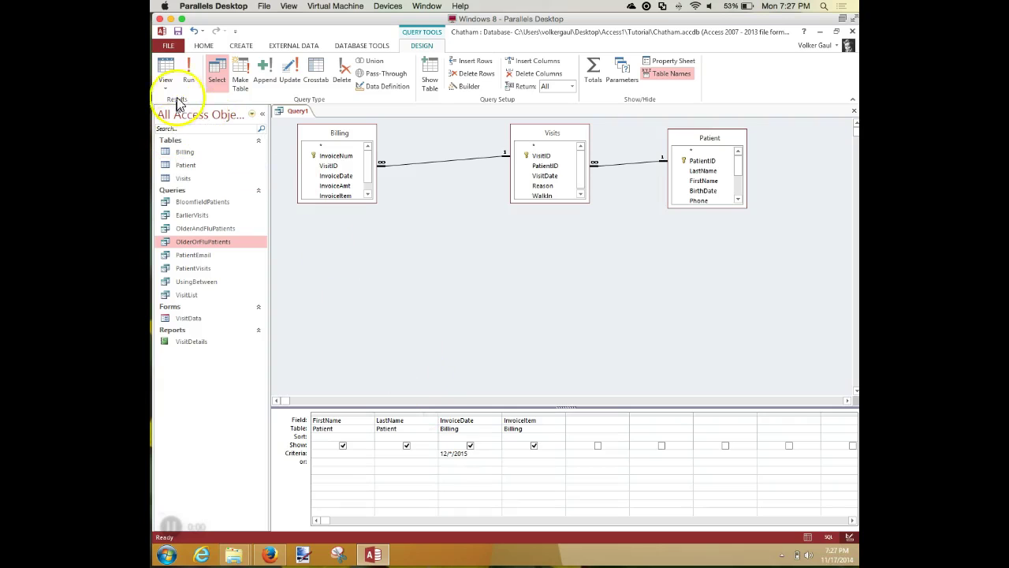
{"action": "left_click", "coordinate": [187, 68]}
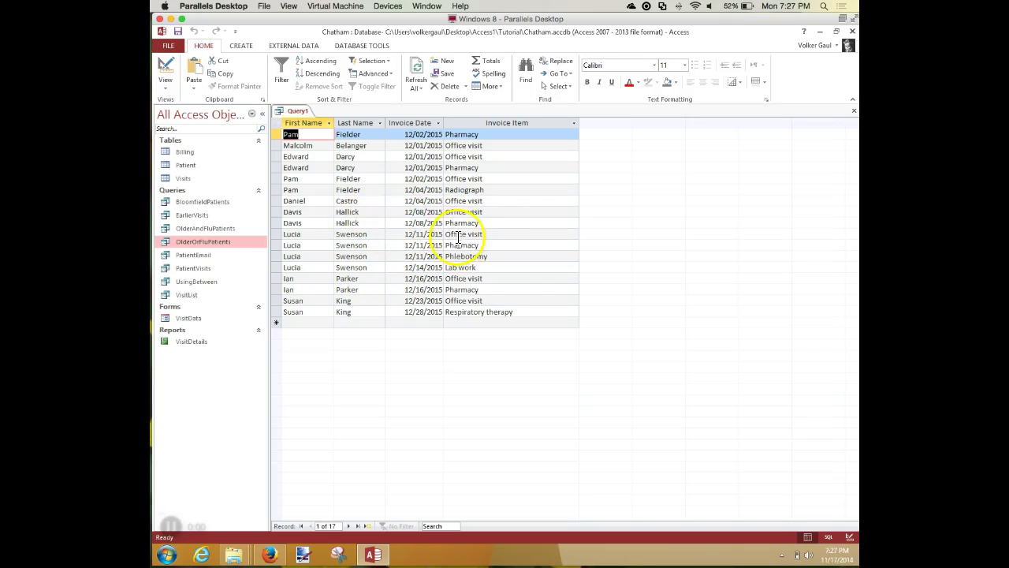
Step: Set the datasheet font to 14 point and auto-fit all columns to their contents
{"action": "left_click", "coordinate": [685, 66]}
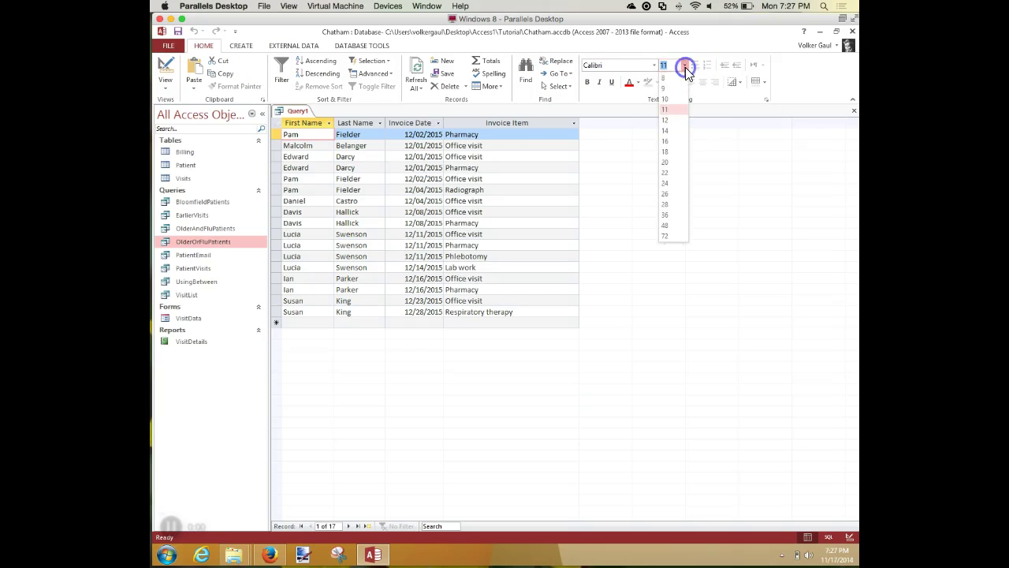
{"action": "left_click", "coordinate": [671, 136]}
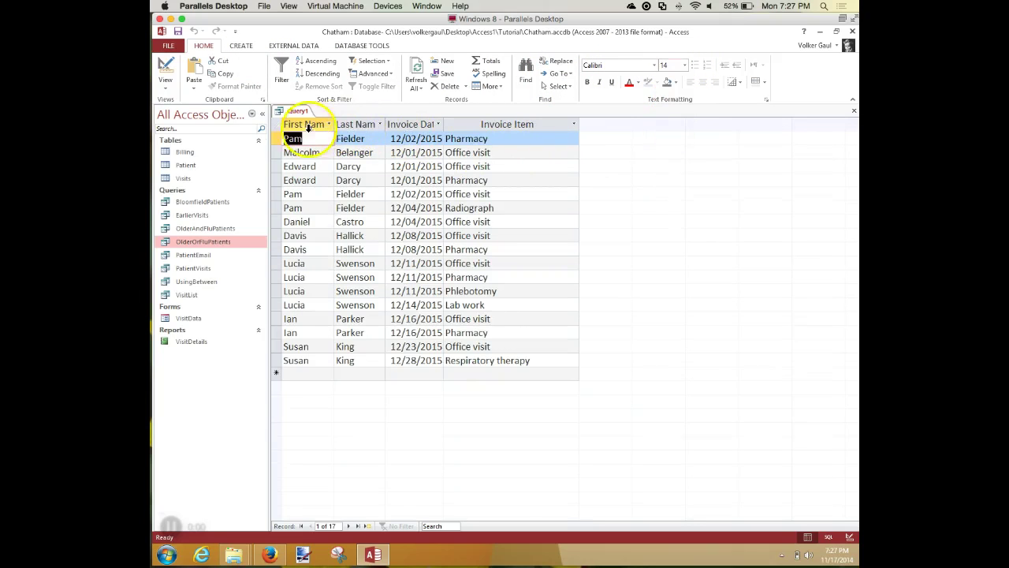
{"action": "left_click", "coordinate": [276, 124]}
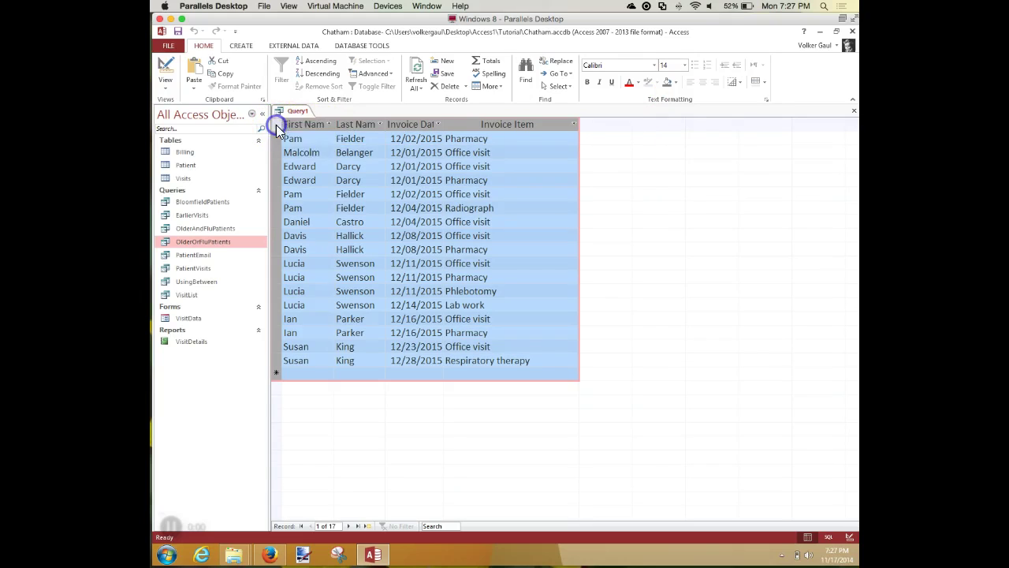
{"action": "double_click", "coordinate": [334, 125]}
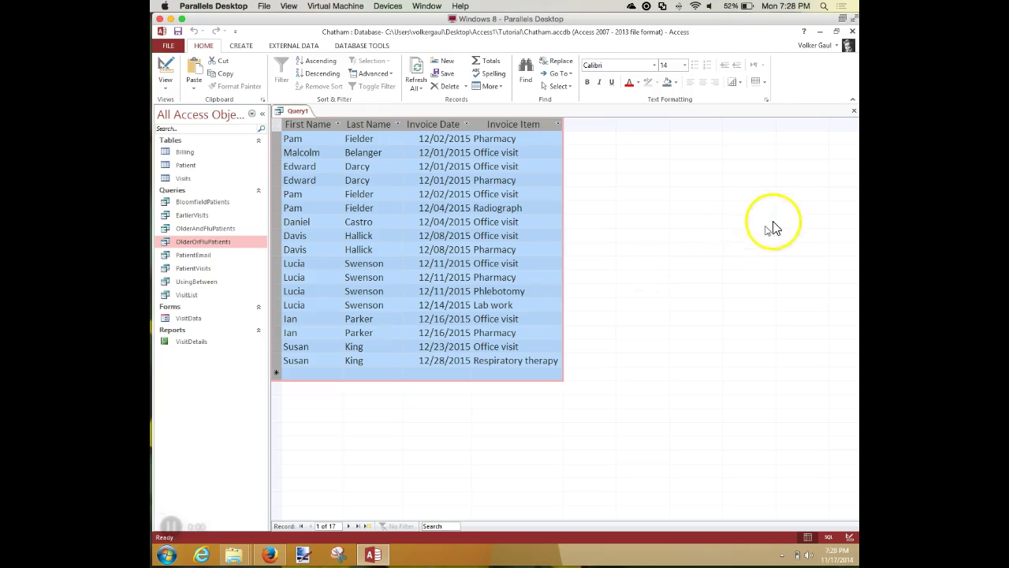
Step: Apply a light orange alternate row colour to the datasheet, then deselect the records
{"action": "left_click", "coordinate": [764, 82]}
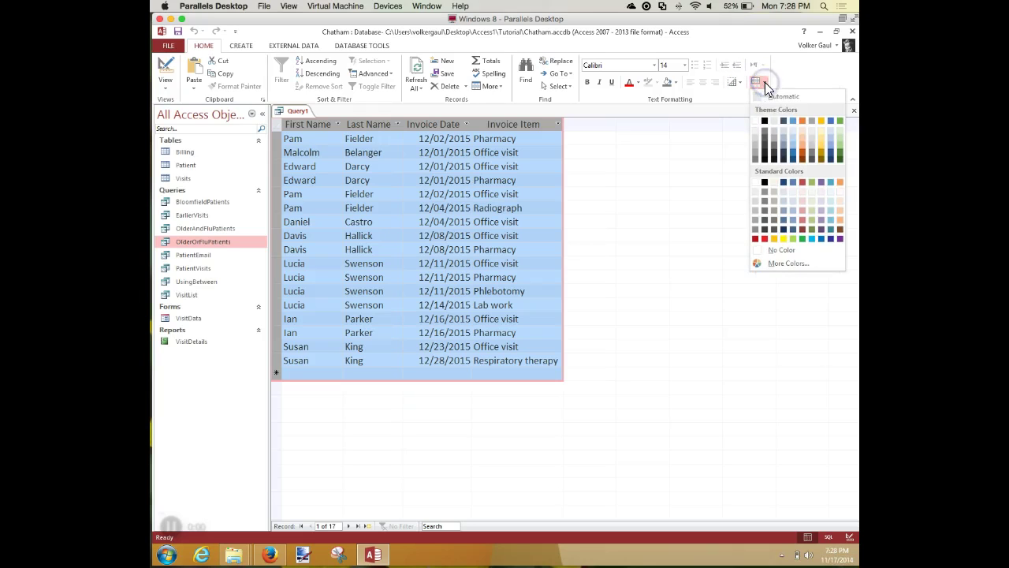
{"action": "left_click", "coordinate": [807, 139]}
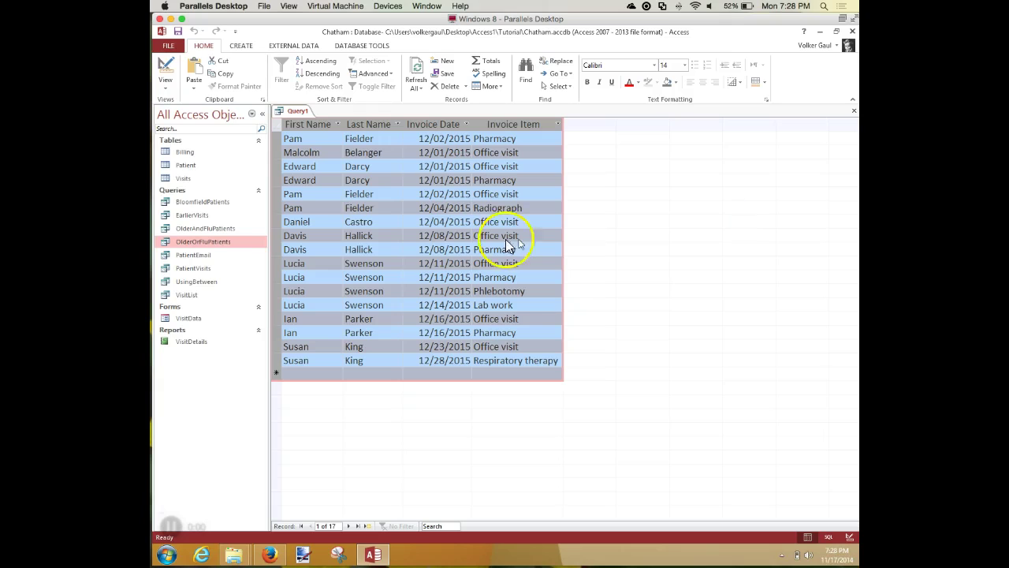
{"action": "left_click", "coordinate": [371, 235]}
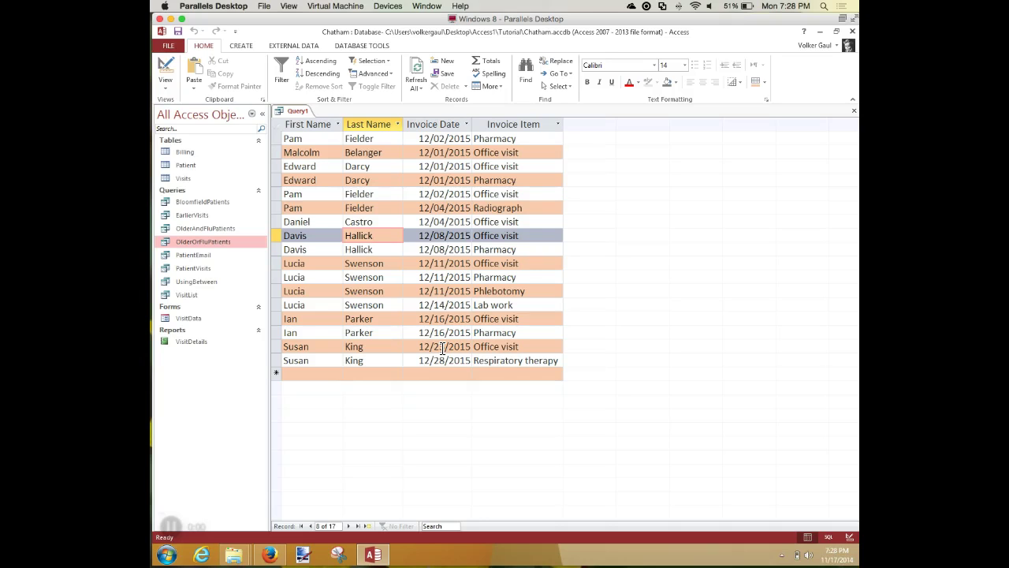
Step: Save the query as UsingLike and close it
{"action": "left_click", "coordinate": [180, 30]}
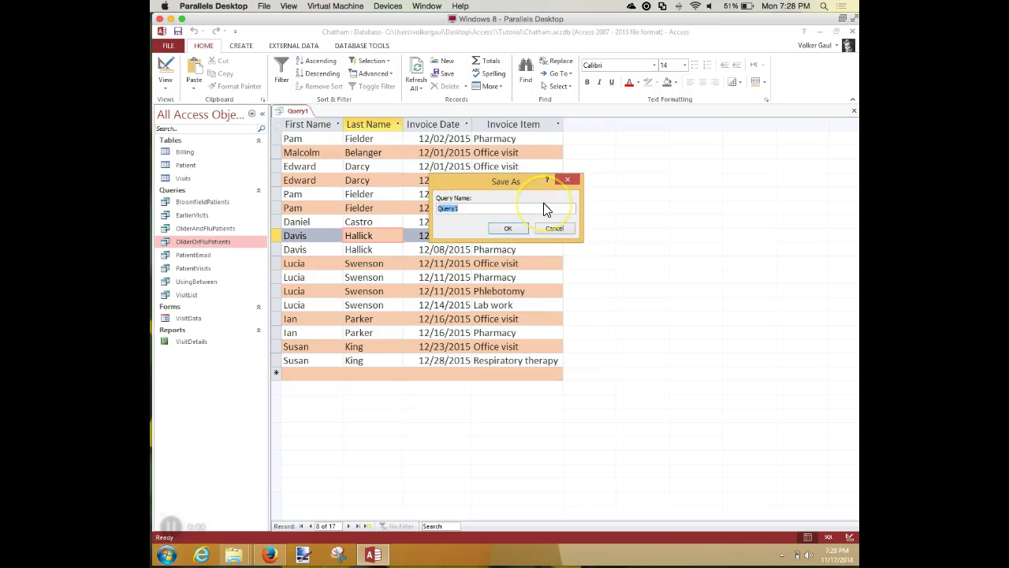
{"action": "type", "text": "UsingLike"}
{"action": "key", "text": "Return"}
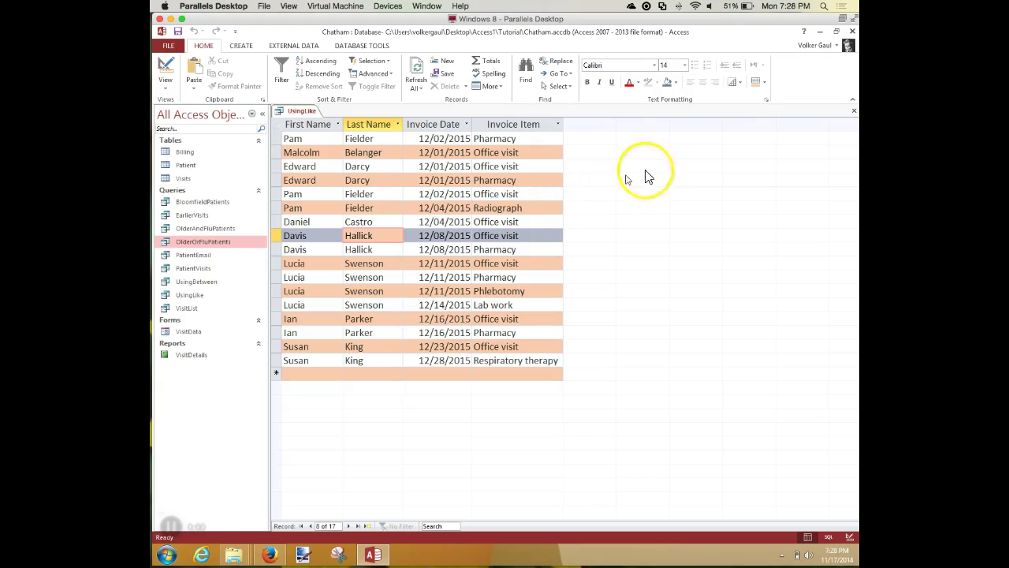
{"action": "left_click", "coordinate": [853, 111]}
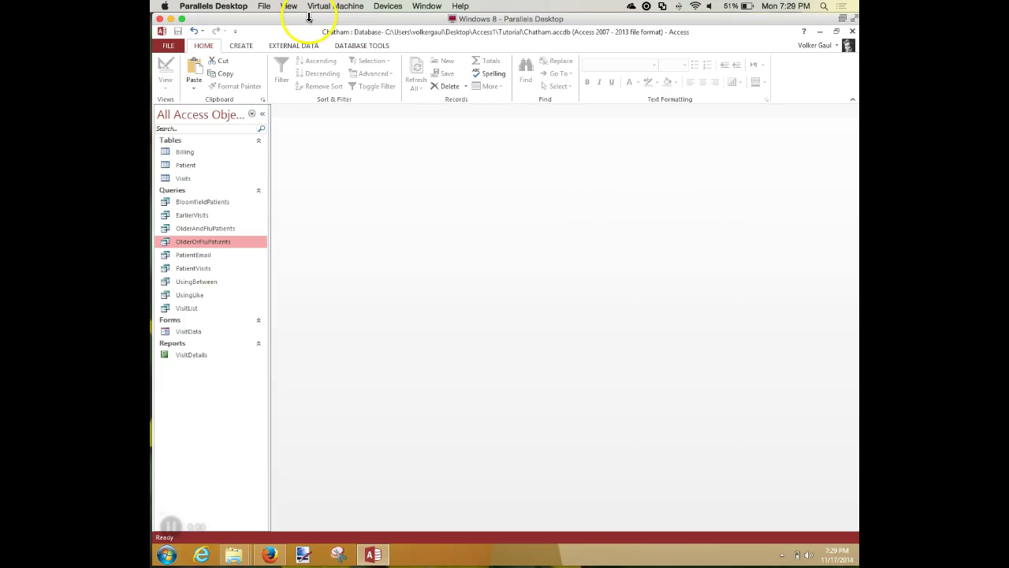
Step: Start a new design-view query containing the Billing and Visits tables
{"action": "left_click", "coordinate": [241, 45]}
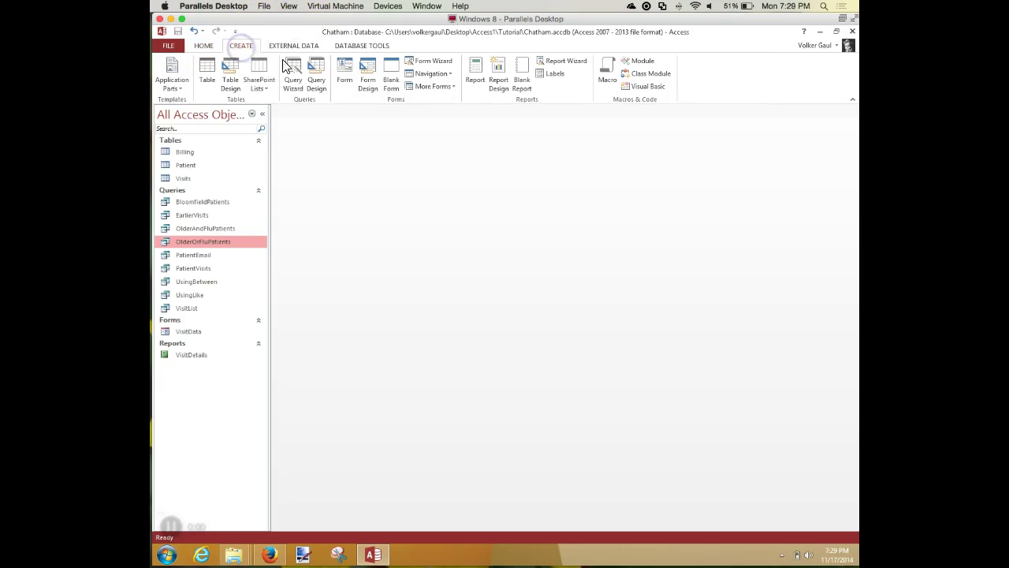
{"action": "left_click", "coordinate": [313, 70]}
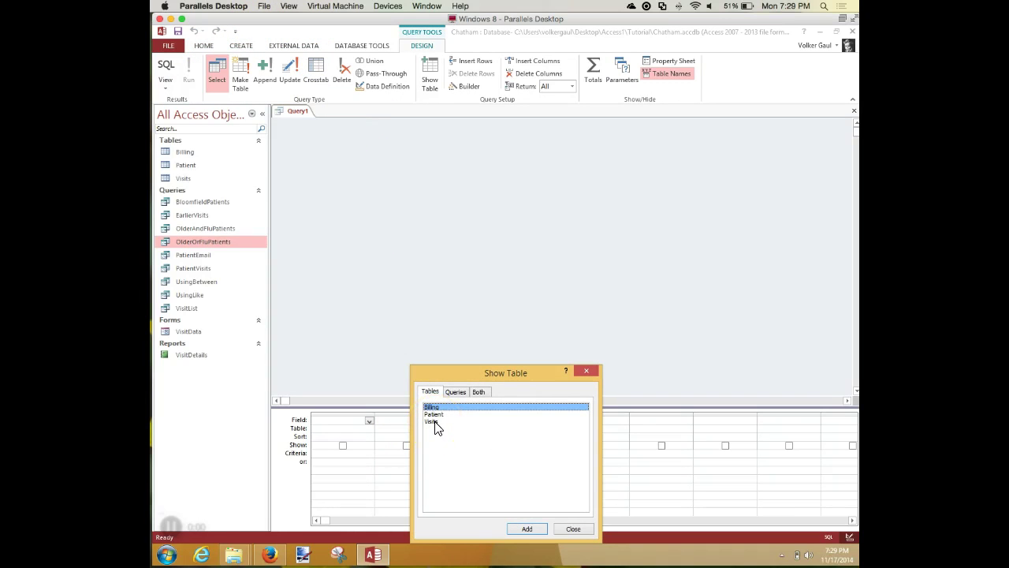
{"action": "left_click", "coordinate": [434, 422], "text": "ctrl"}
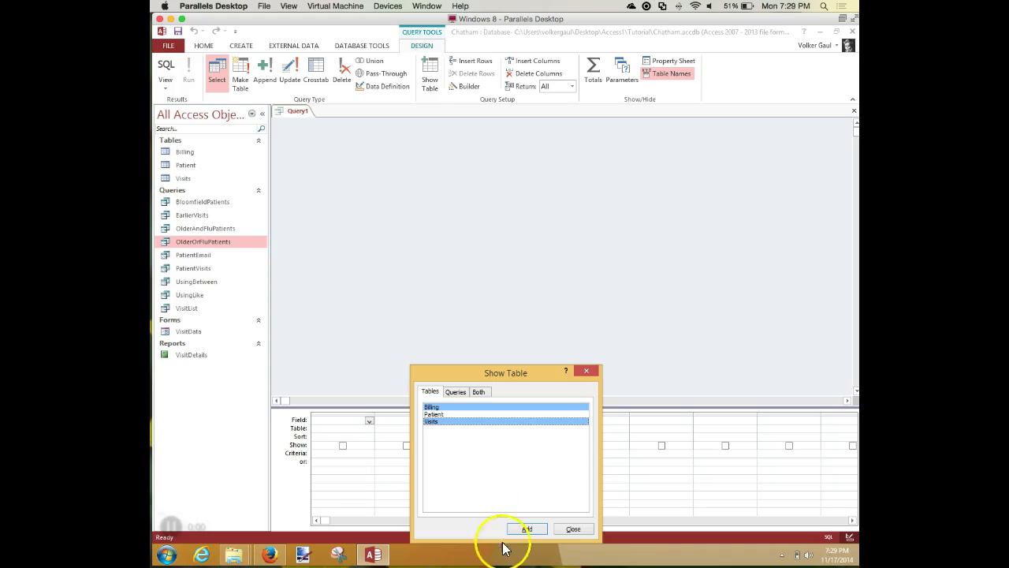
{"action": "left_click", "coordinate": [527, 529]}
{"action": "left_click", "coordinate": [570, 531]}
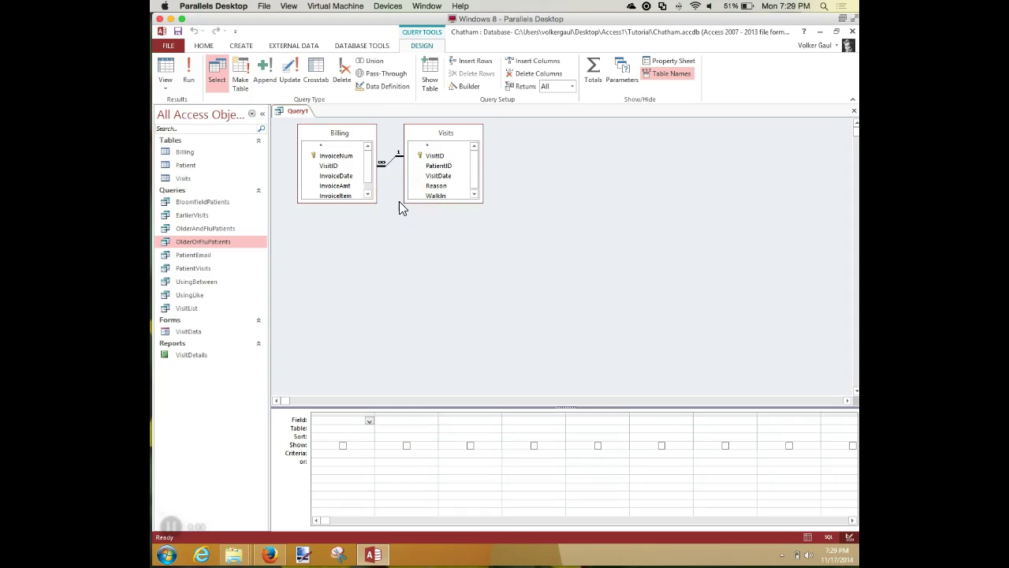
Step: Add VisitID and PatientID from Visits to the design grid
{"action": "double_click", "coordinate": [439, 158]}
{"action": "double_click", "coordinate": [439, 166]}
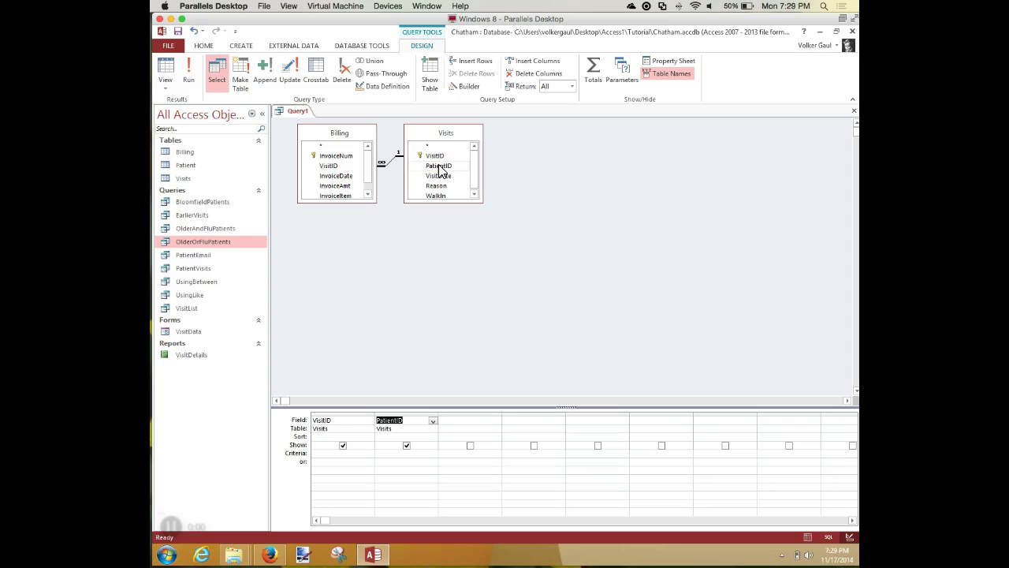
{"action": "left_click", "coordinate": [440, 176]}
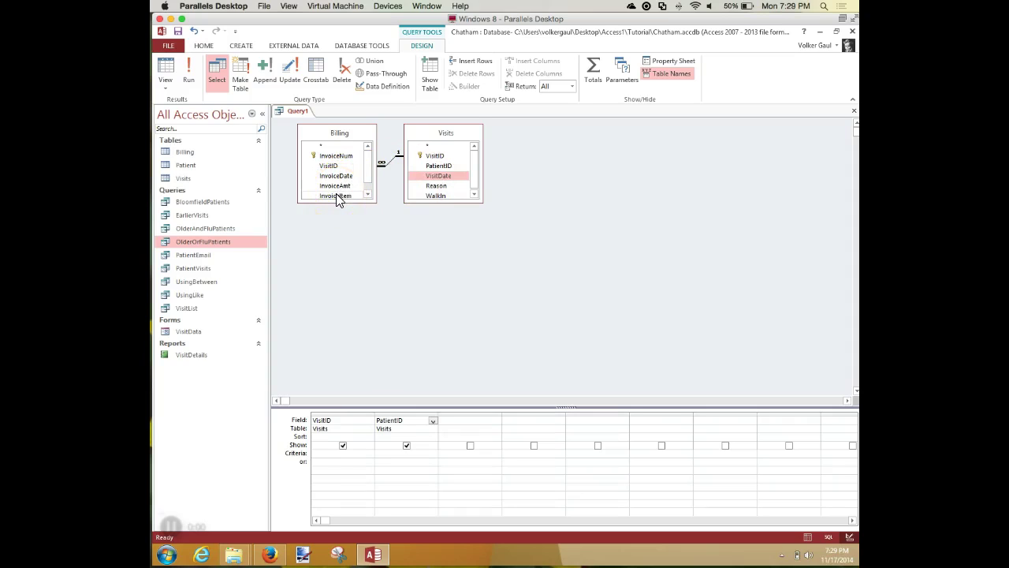
Step: Add InvoiceItem, InvoicePaid and InvoiceAmt from Billing, then enlarge the design grid
{"action": "double_click", "coordinate": [338, 196]}
{"action": "left_click", "coordinate": [368, 194]}
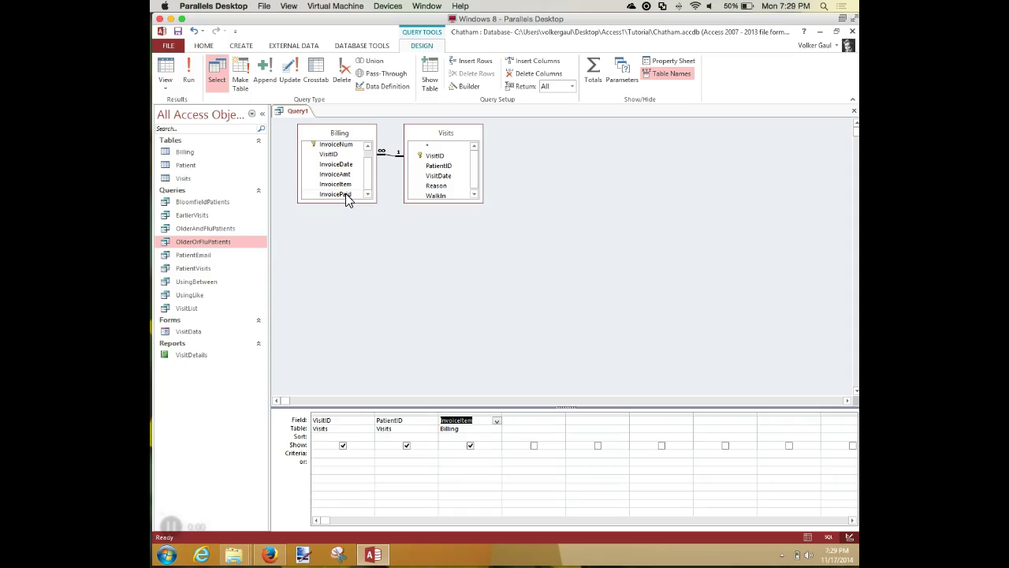
{"action": "double_click", "coordinate": [338, 194]}
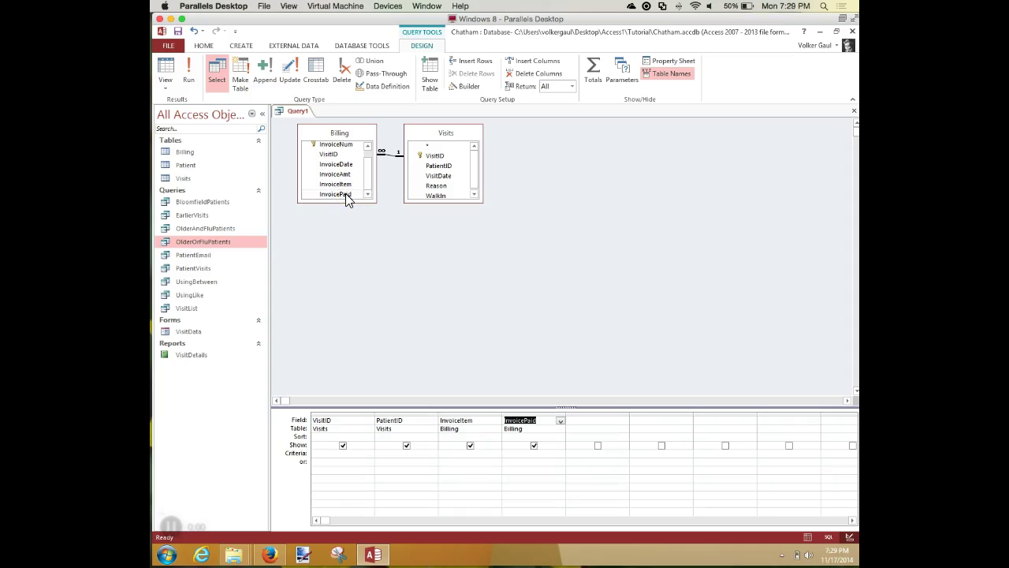
{"action": "left_click", "coordinate": [347, 175]}
{"action": "double_click", "coordinate": [348, 175]}
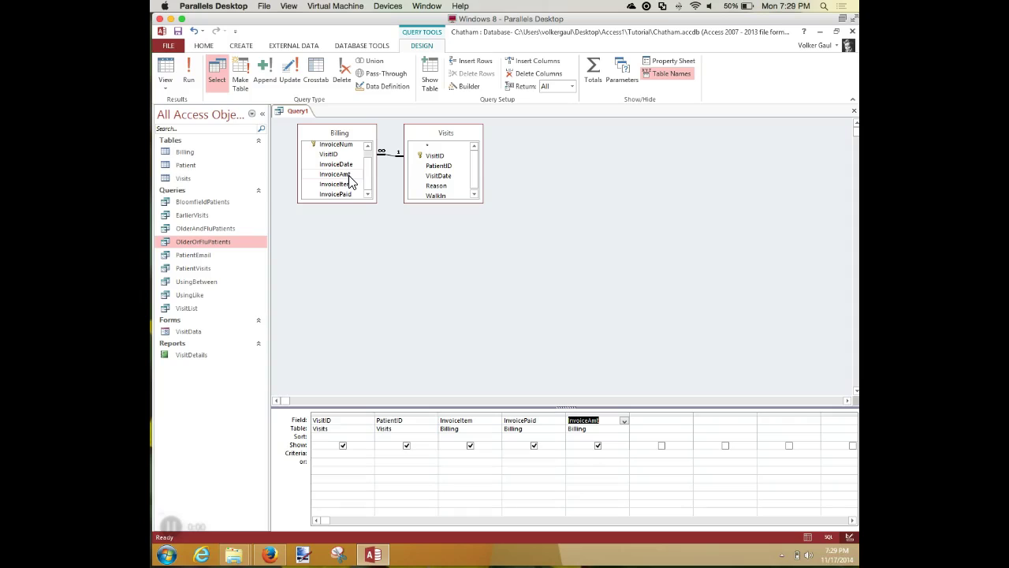
{"action": "left_click_drag", "start_coordinate": [351, 182], "coordinate": [510, 456]}
{"action": "left_click", "coordinate": [508, 453]}
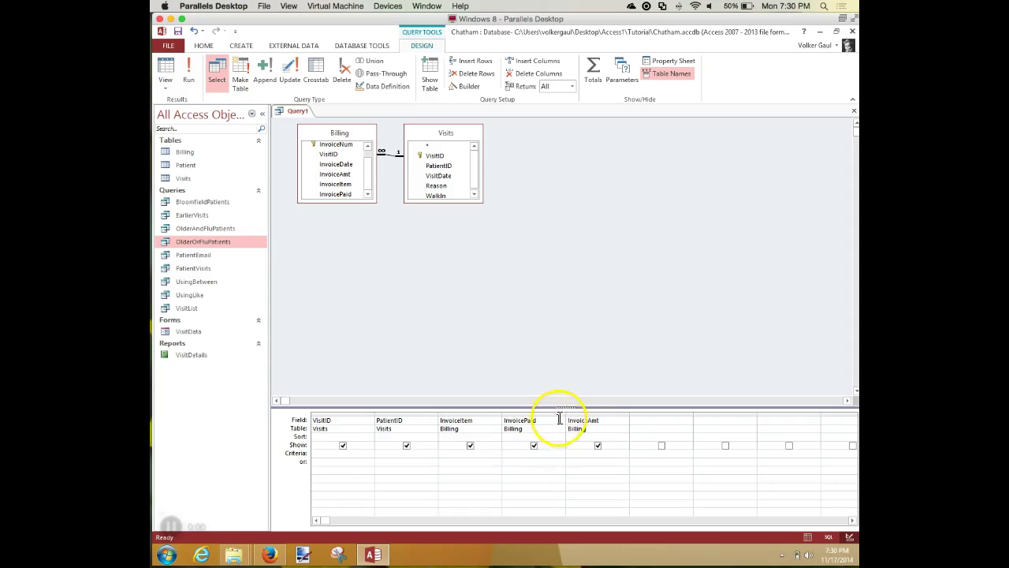
{"action": "left_click_drag", "start_coordinate": [566, 408], "coordinate": [571, 241]}
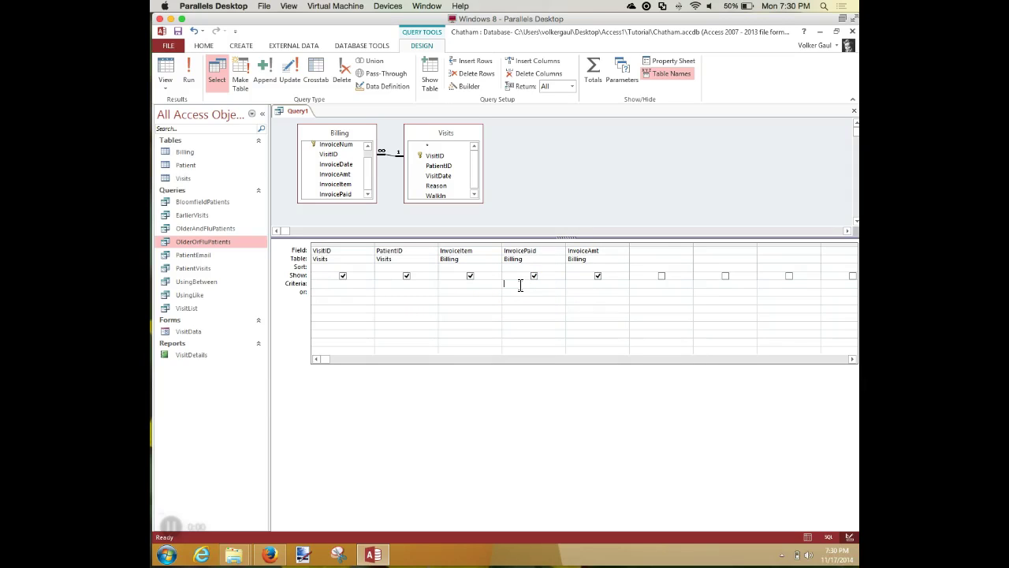
Step: Set InvoicePaid's criterion to No and add InvoiceDate, positioned before InvoicePaid
{"action": "type", "text": "no"}
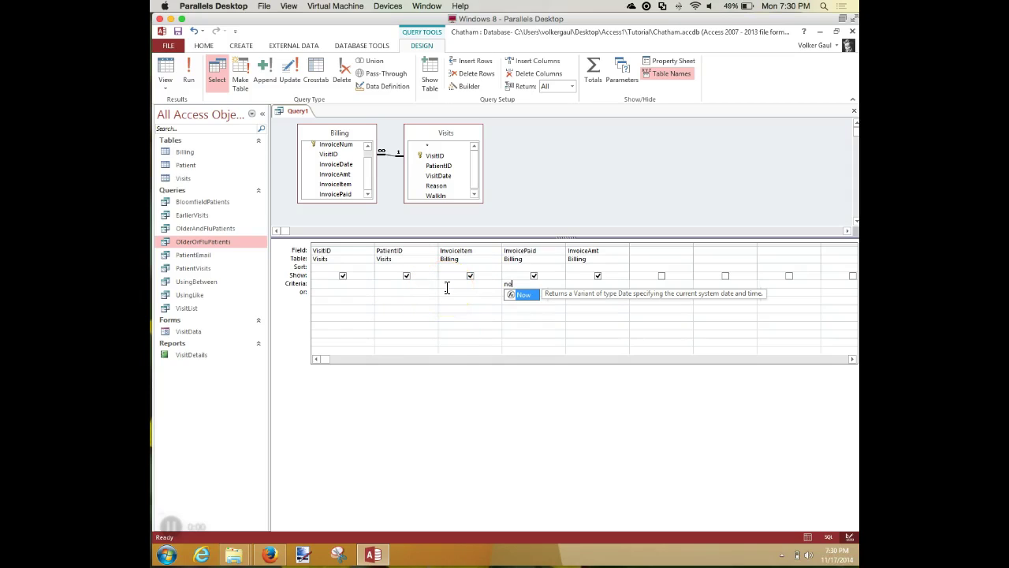
{"action": "double_click", "coordinate": [344, 165]}
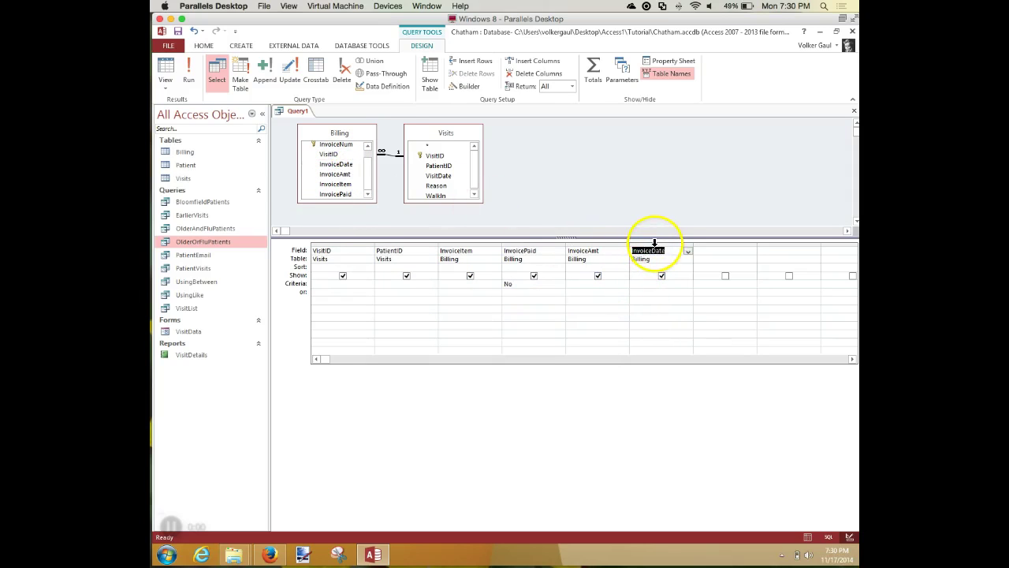
{"action": "left_click", "coordinate": [654, 244]}
{"action": "left_click_drag", "start_coordinate": [657, 246], "coordinate": [532, 243]}
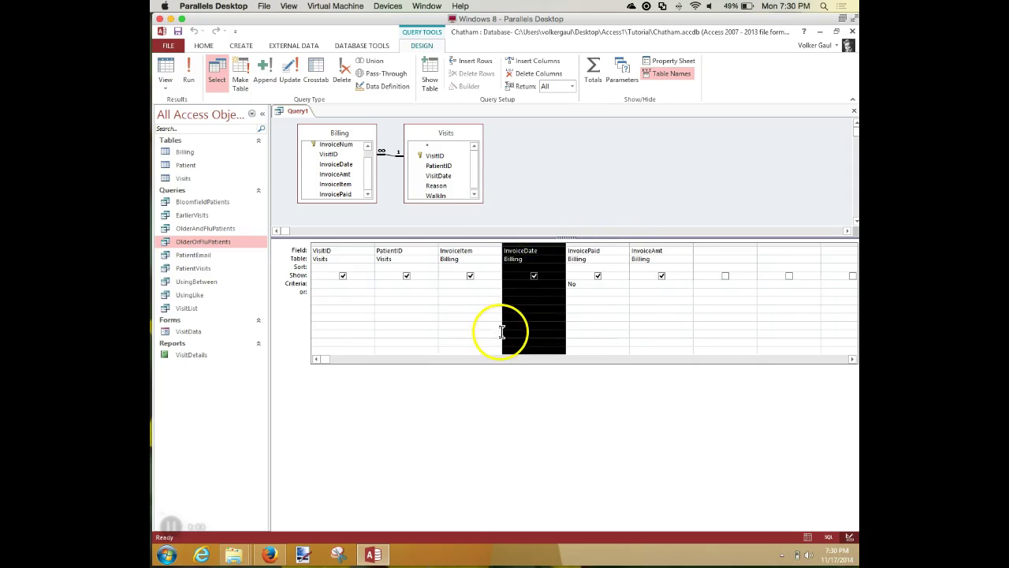
Step: Give InvoiceDate the criterion <1/1/16
{"action": "left_click", "coordinate": [528, 284]}
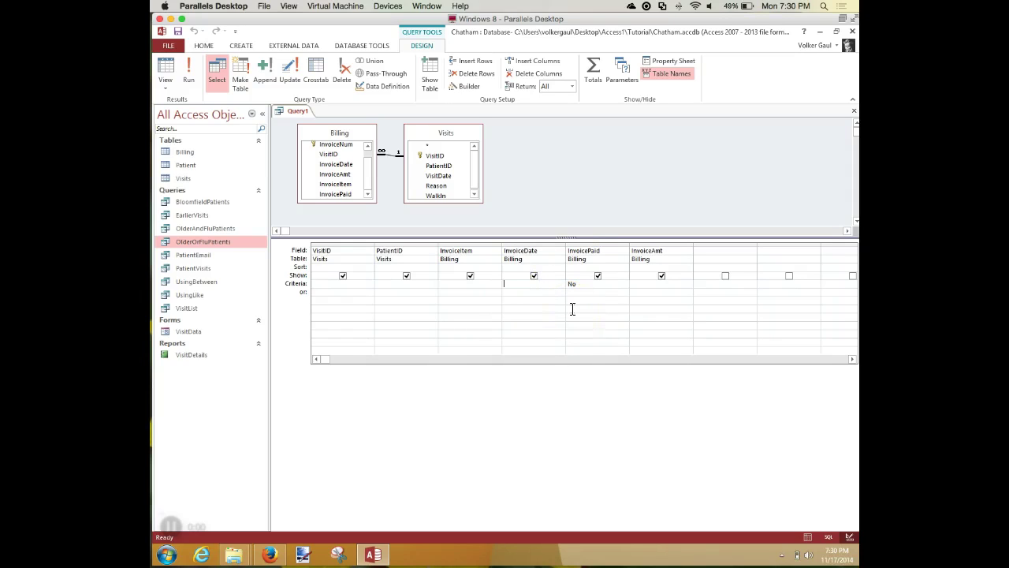
{"action": "type", "text": "<1/1/16"}
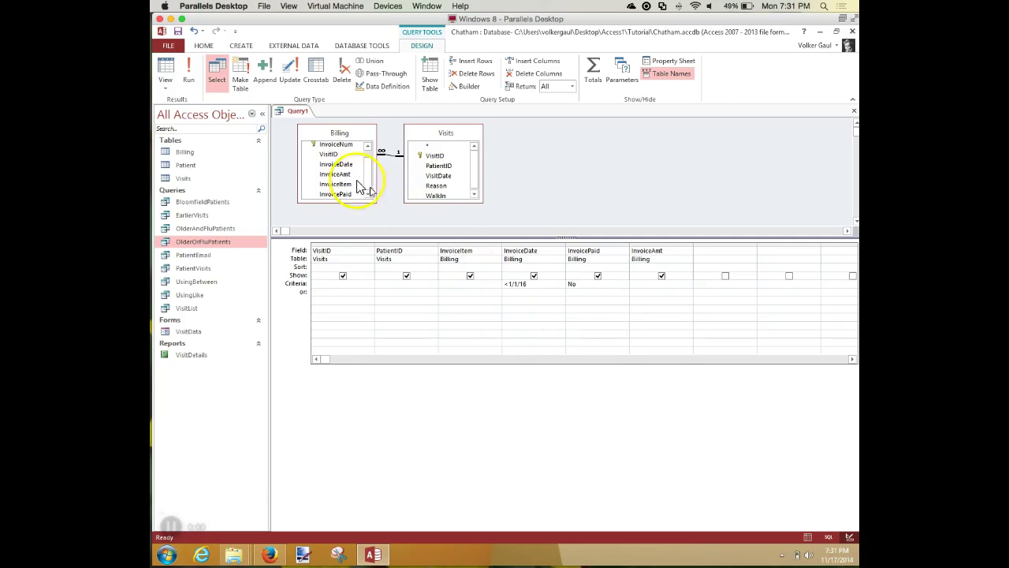
{"action": "left_click", "coordinate": [197, 73]}
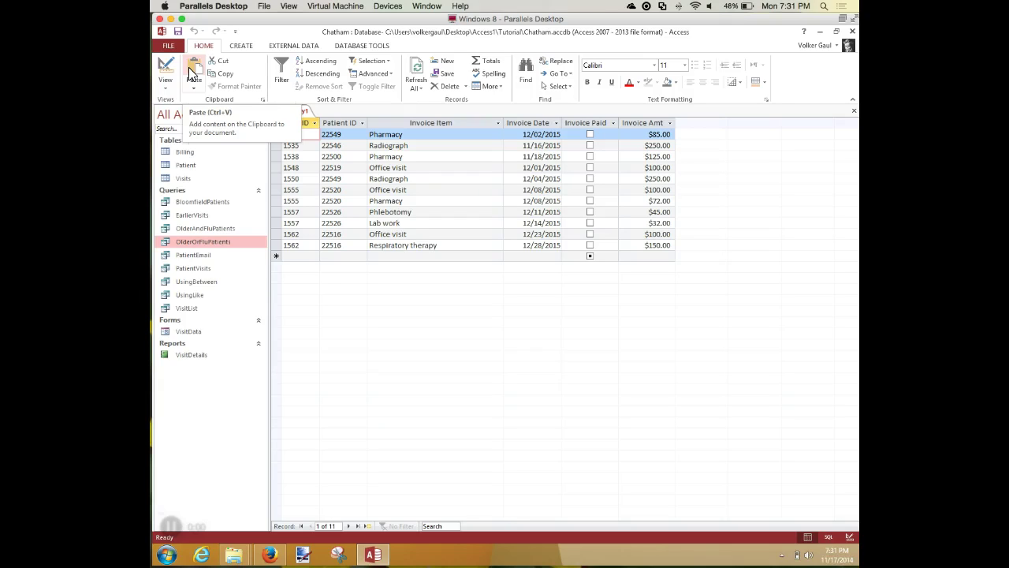
{"action": "left_click", "coordinate": [166, 66]}
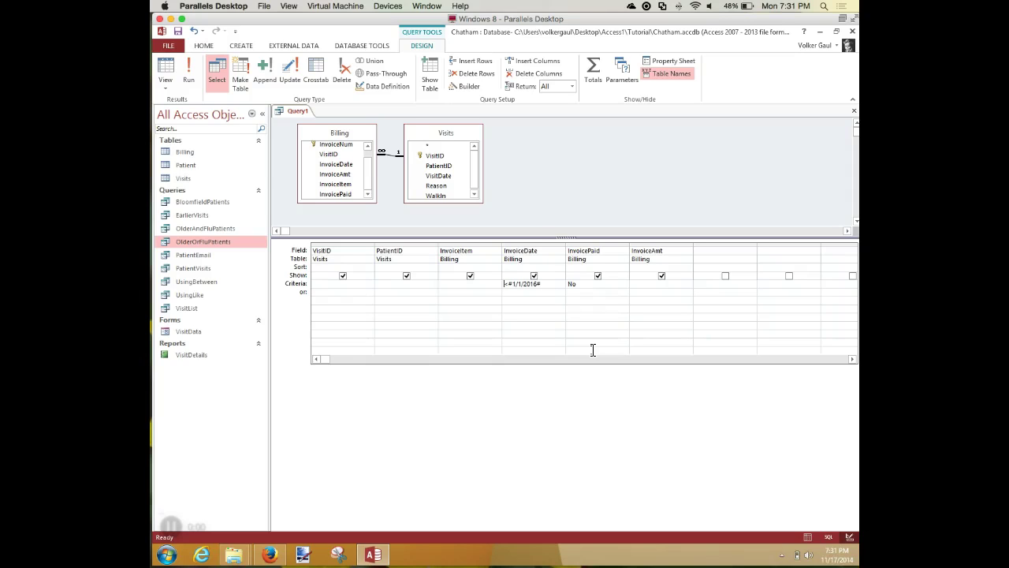
{"action": "left_click", "coordinate": [581, 286]}
{"action": "left_click", "coordinate": [558, 284]}
{"action": "left_click", "coordinate": [706, 289]}
{"action": "left_click", "coordinate": [707, 252]}
Step: Save the query as UnpaidInvoiceLateFee, run it to confirm 11 unpaid invoices, then return to Design view
{"action": "left_click", "coordinate": [178, 32]}
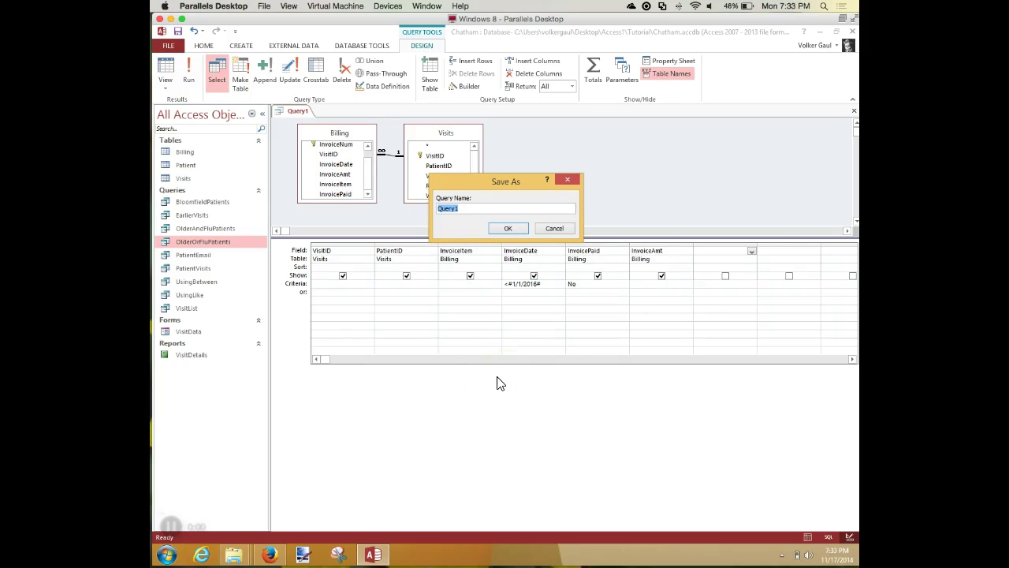
{"action": "type", "text": "Upnpaid"}
{"action": "key", "text": "BackSpace"}
{"action": "type", "text": "id in"}
{"action": "key", "text": "BackSpace"}
{"action": "key", "text": "BackSpace"}
{"action": "key", "text": "BackSpace"}
{"action": "key", "text": "BackSpace"}
{"action": "type", "text": "dInvoice"}
{"action": "key", "text": "BackSpace"}
{"action": "key", "text": "BackSpace"}
{"action": "key", "text": "BackSpace"}
{"action": "type", "text": "oiceLateFee"}
{"action": "key", "text": "Return"}
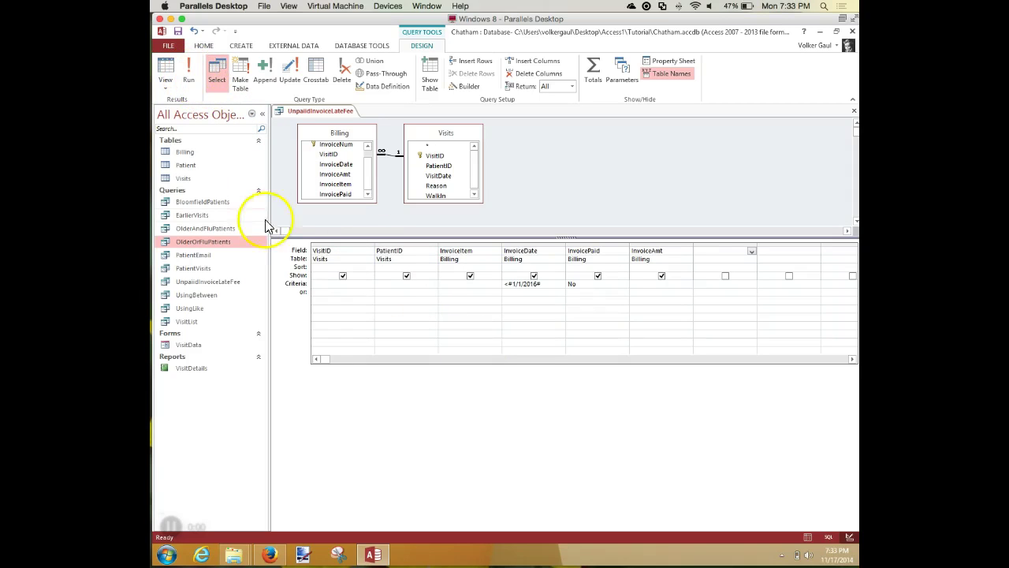
{"action": "left_click", "coordinate": [188, 72]}
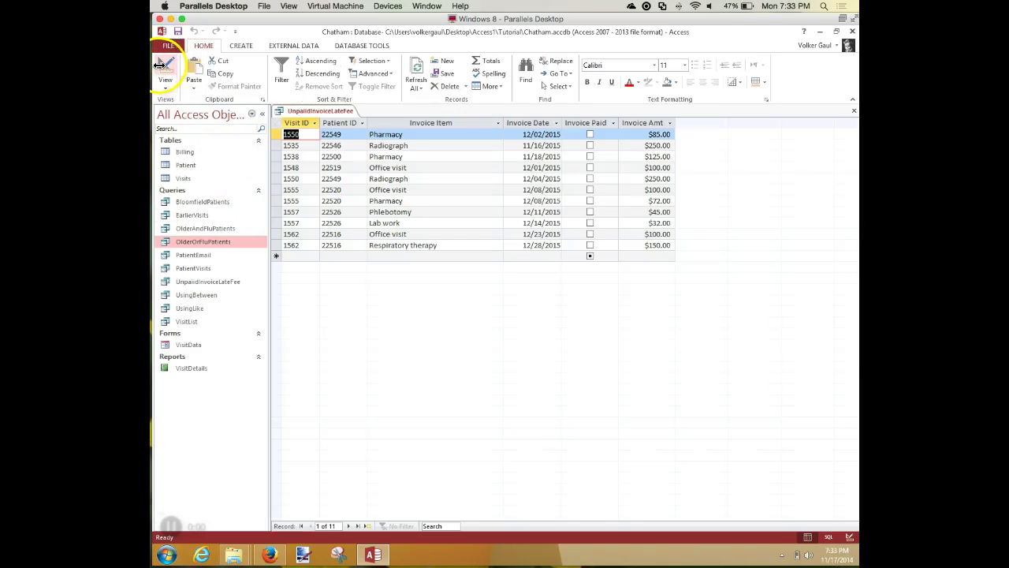
{"action": "left_click", "coordinate": [165, 67]}
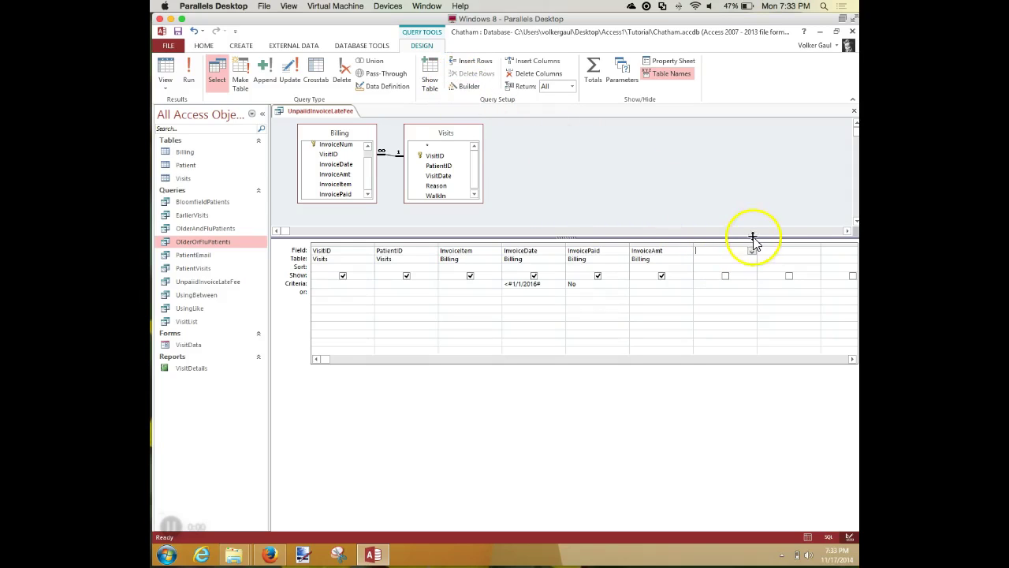
Step: Launch the Expression Builder from the shortcut menu of the empty seventh Field cell
{"action": "left_click", "coordinate": [732, 250]}
{"action": "right_click", "coordinate": [730, 249]}
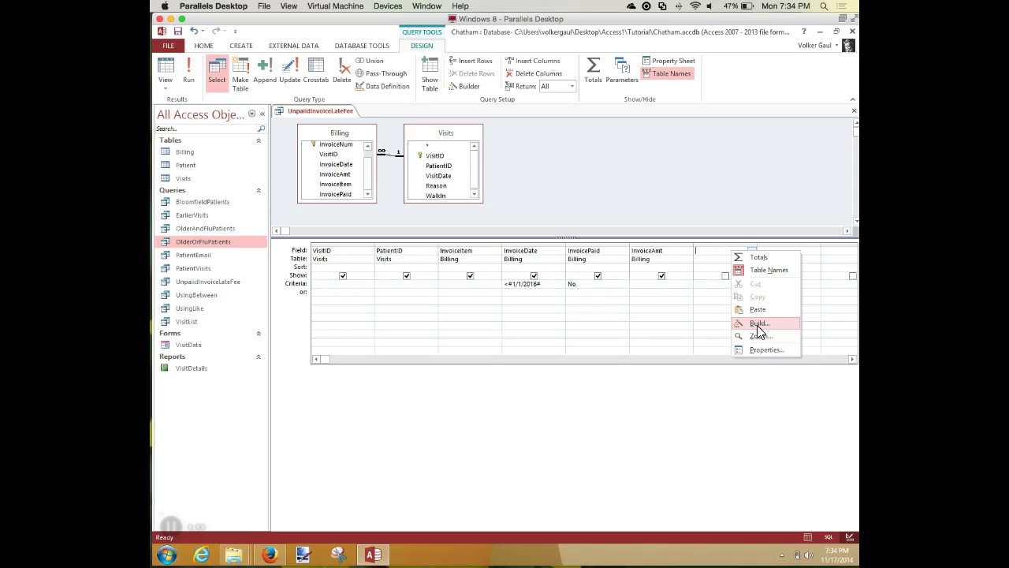
{"action": "left_click", "coordinate": [758, 325]}
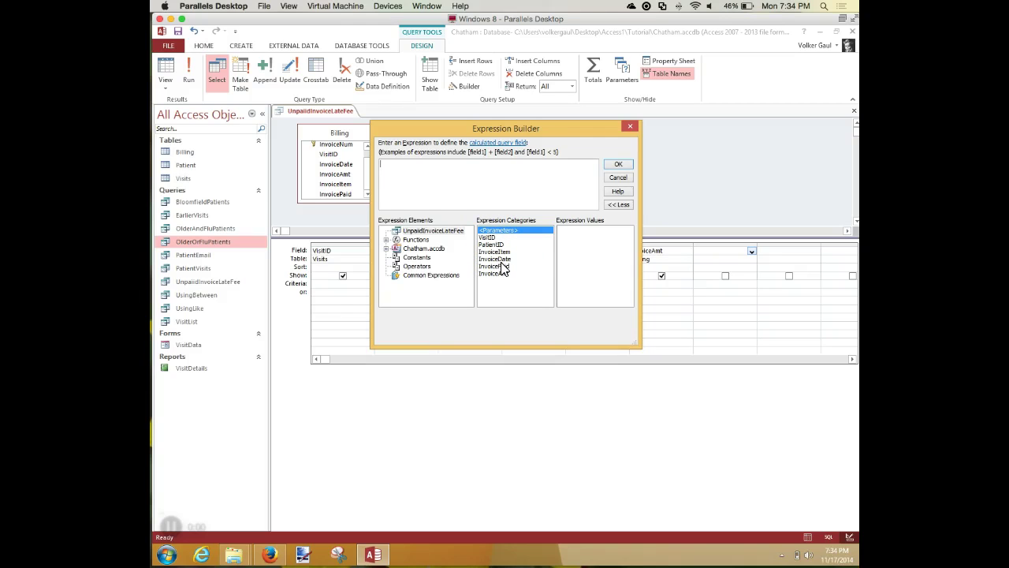
Step: Build the calculated field [InvoiceAmt]*0.02 in the seventh column and widen it to show the full expression
{"action": "left_click", "coordinate": [386, 248]}
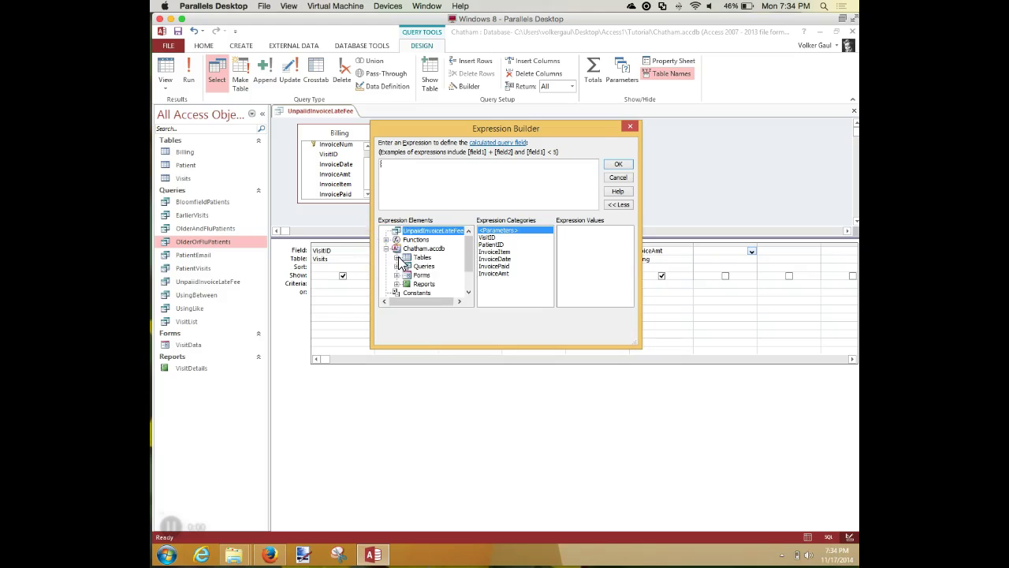
{"action": "left_click", "coordinate": [397, 258]}
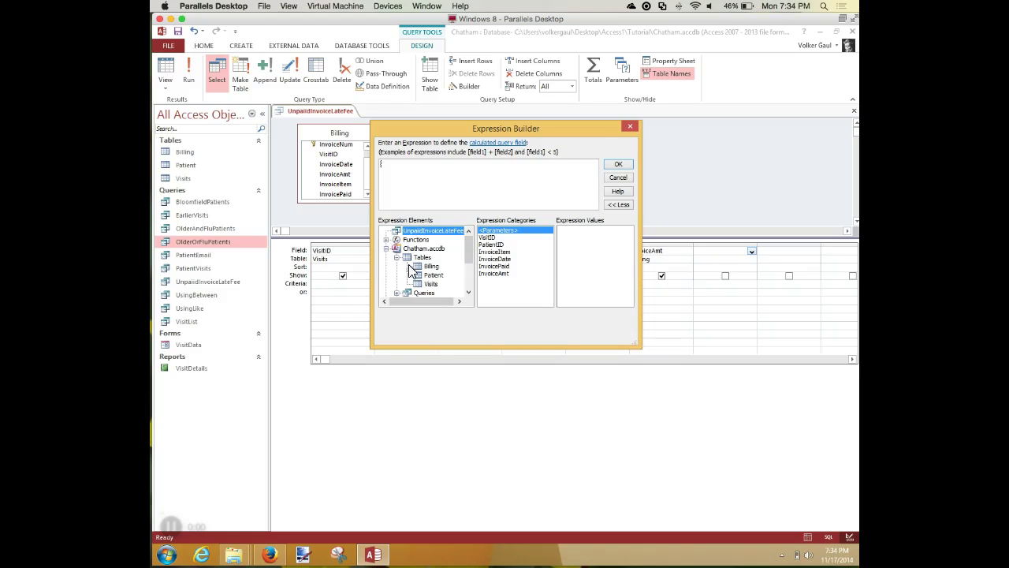
{"action": "left_click", "coordinate": [430, 266]}
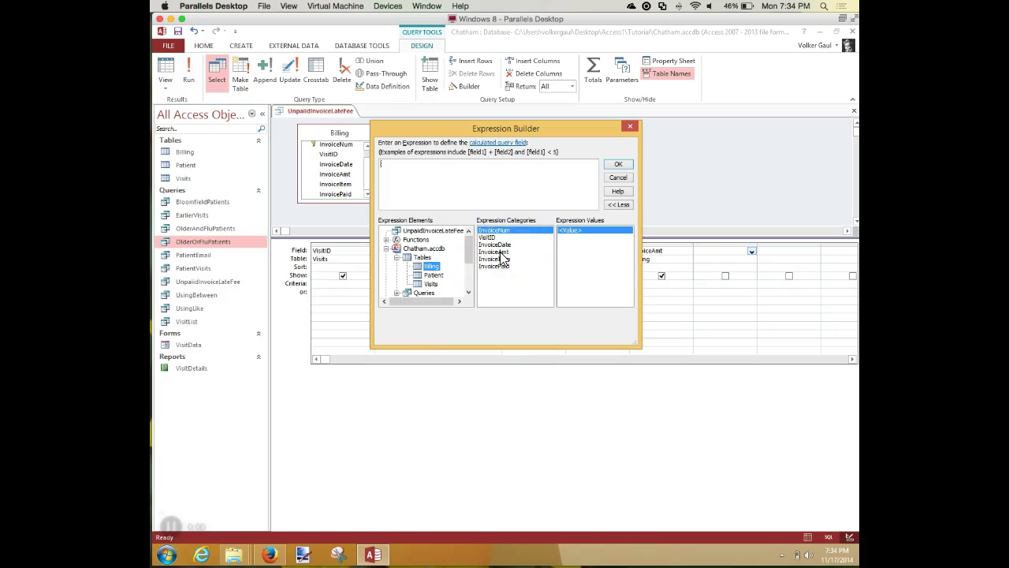
{"action": "left_click", "coordinate": [426, 230]}
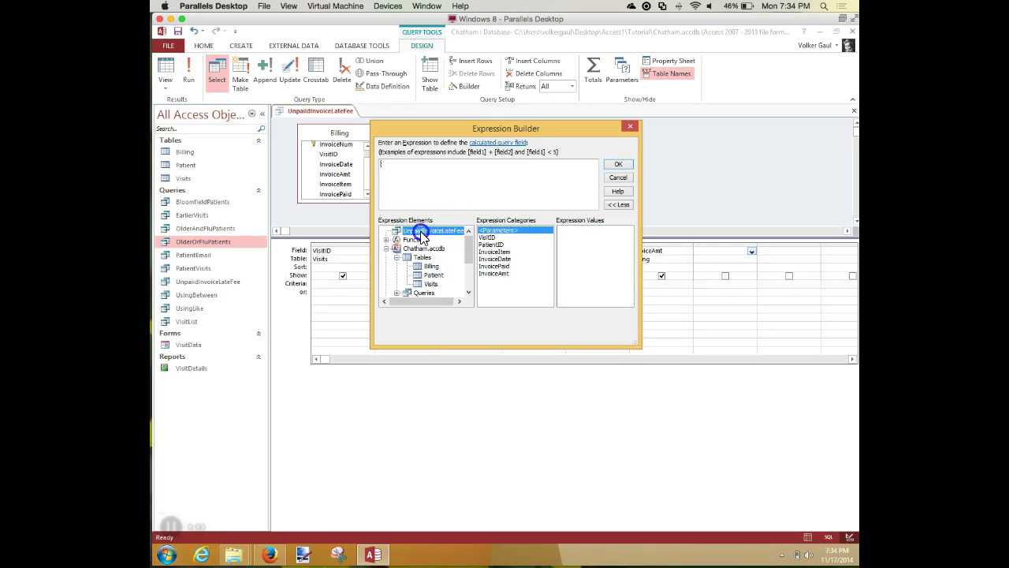
{"action": "double_click", "coordinate": [498, 274]}
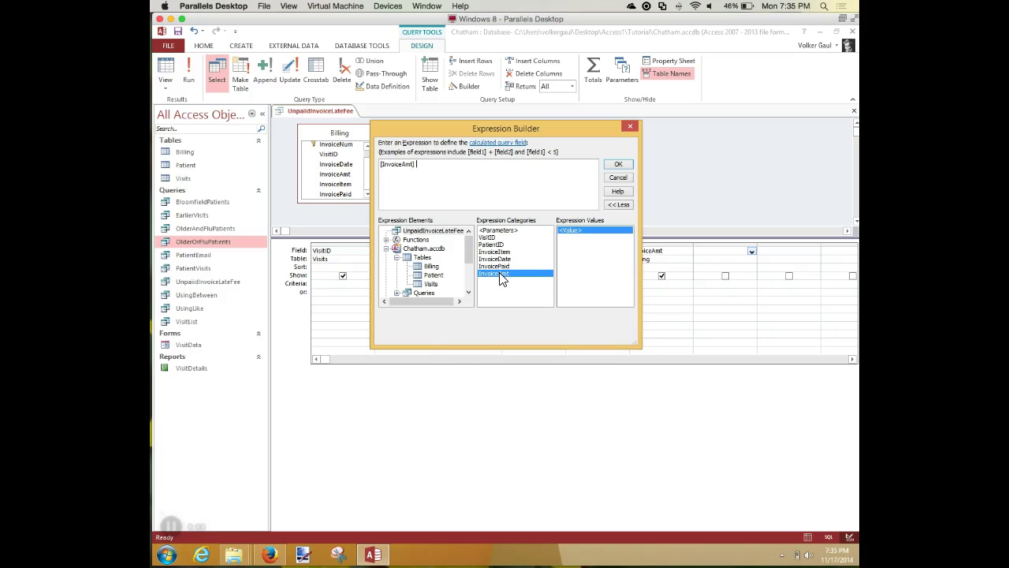
{"action": "type", "text": "* .02"}
{"action": "left_click", "coordinate": [619, 165]}
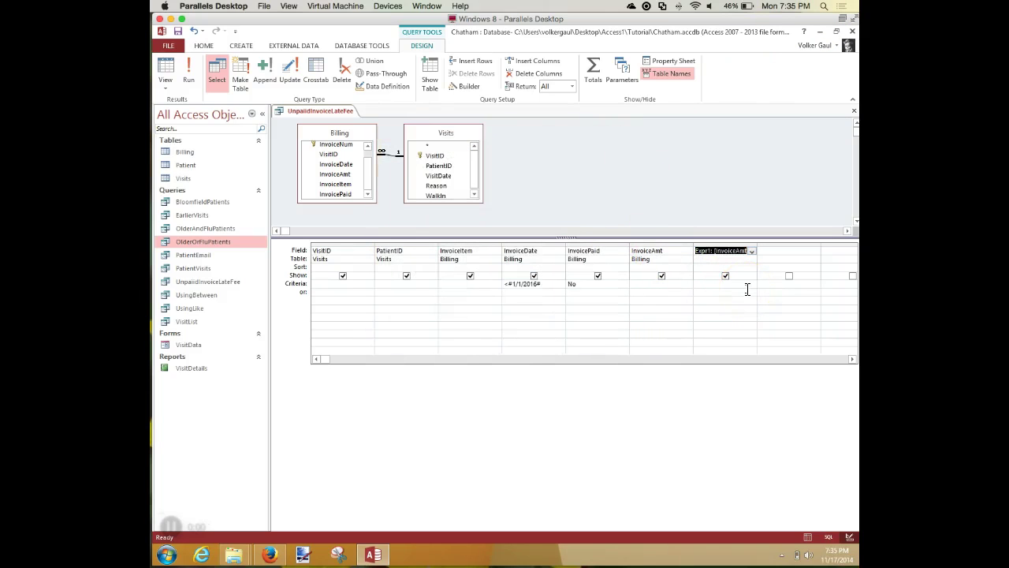
{"action": "left_click_drag", "start_coordinate": [755, 240], "coordinate": [815, 249]}
{"action": "left_click", "coordinate": [773, 251]}
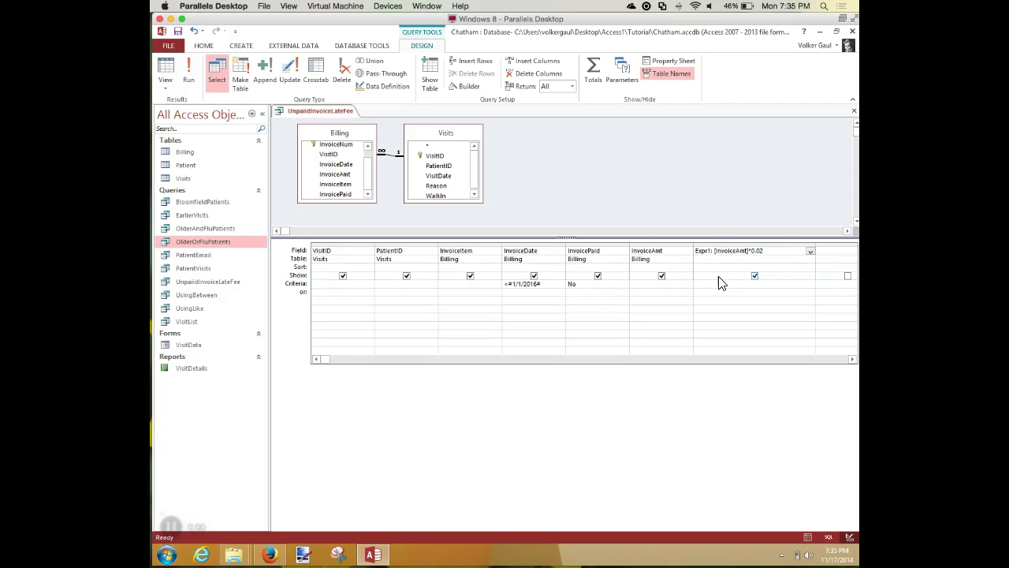
Step: Replace the default name Expr1 with LateFee so the field reads LateFee: [InvoiceAmt]*0.02
{"action": "left_click", "coordinate": [703, 250]}
{"action": "double_click", "coordinate": [703, 250]}
{"action": "type", "text": "LateFee"}
{"action": "key", "text": "BackSpace"}
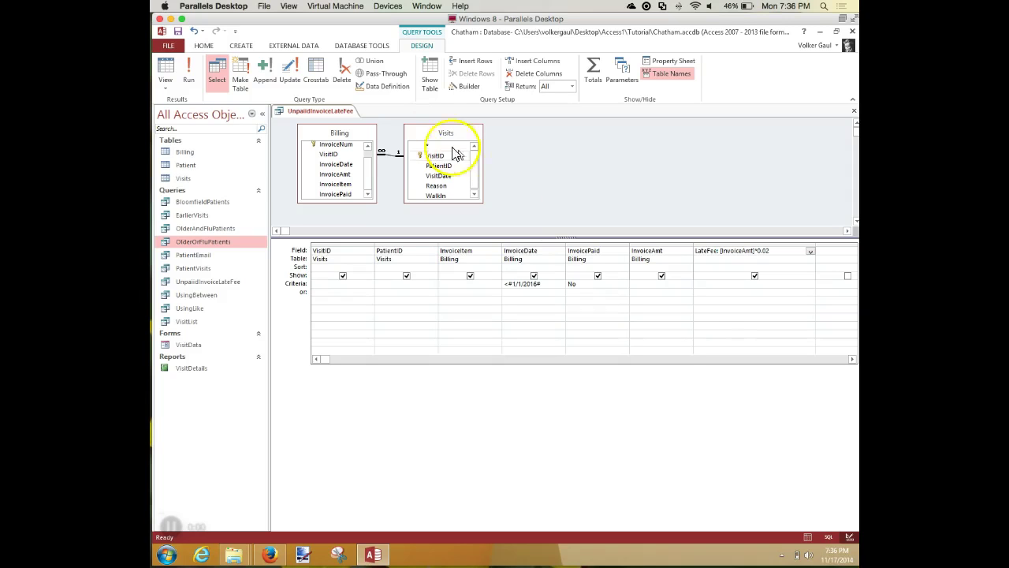
Step: Run UnpaidInvoiceLateFee to see LateFee values such as 1.7 and 5 across 11 records
{"action": "left_click", "coordinate": [191, 72]}
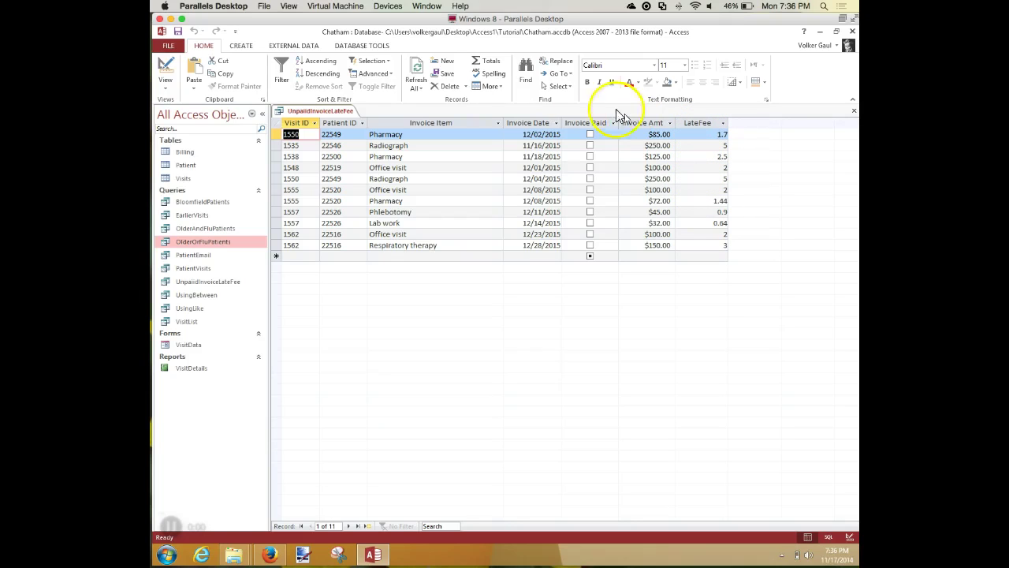
Step: Return to Design view and show the Property Sheet for the LateFee column
{"action": "left_click", "coordinate": [166, 70]}
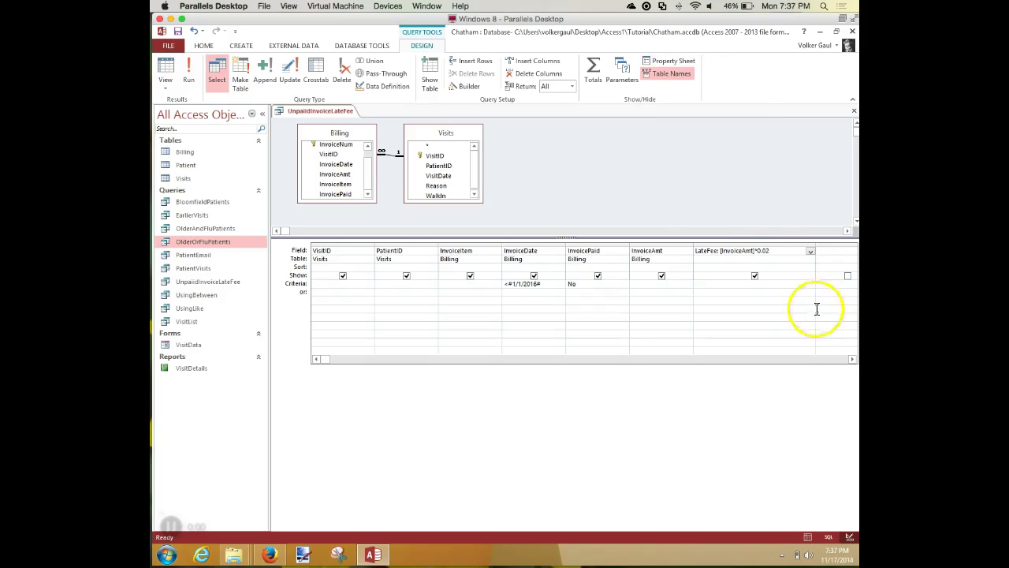
{"action": "right_click", "coordinate": [799, 321]}
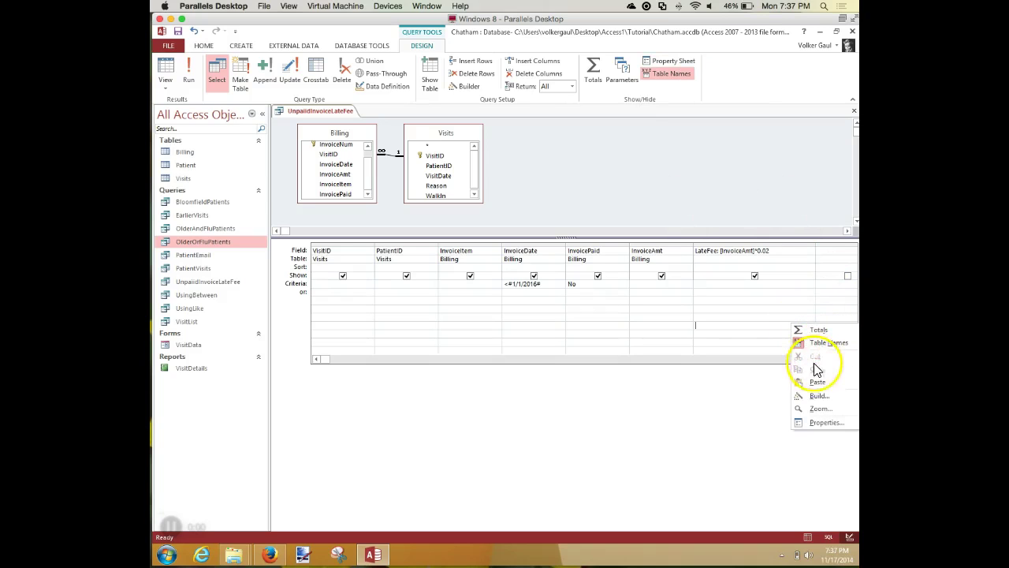
{"action": "left_click", "coordinate": [823, 428]}
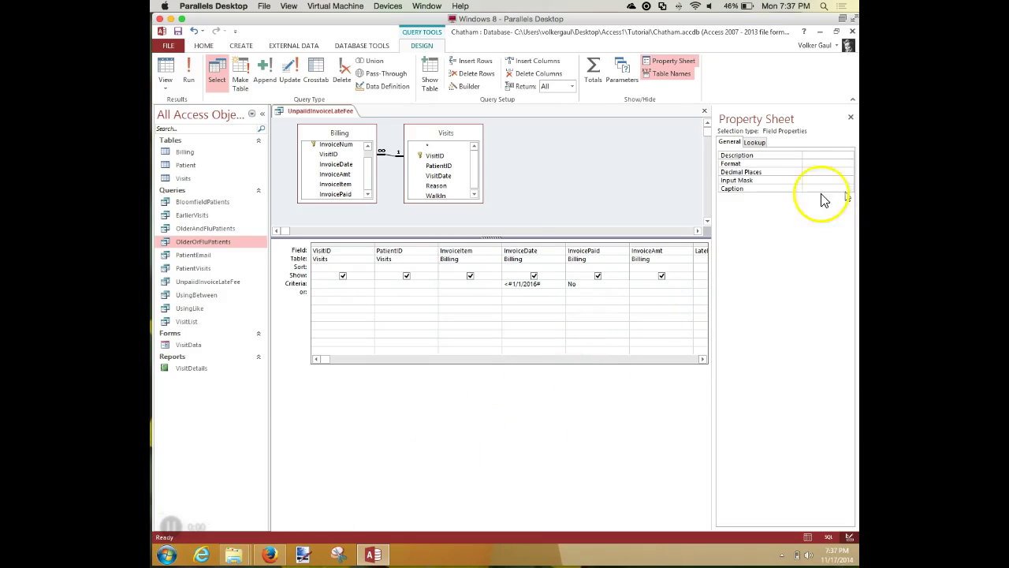
Step: In the Property Sheet, give LateFee the caption 'Late Fee', Currency format and 2 decimal places
{"action": "left_click", "coordinate": [702, 251]}
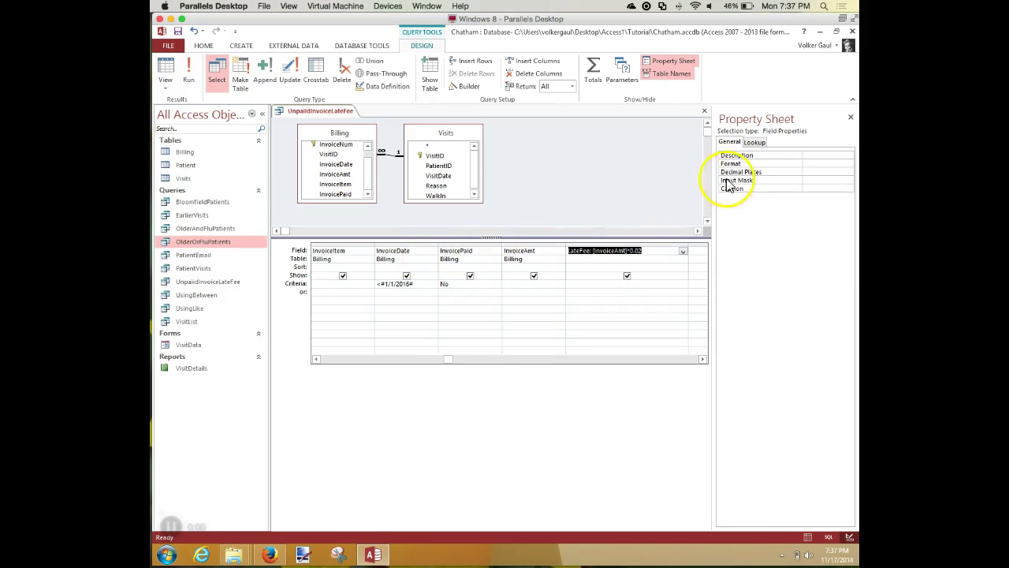
{"action": "left_click", "coordinate": [813, 188]}
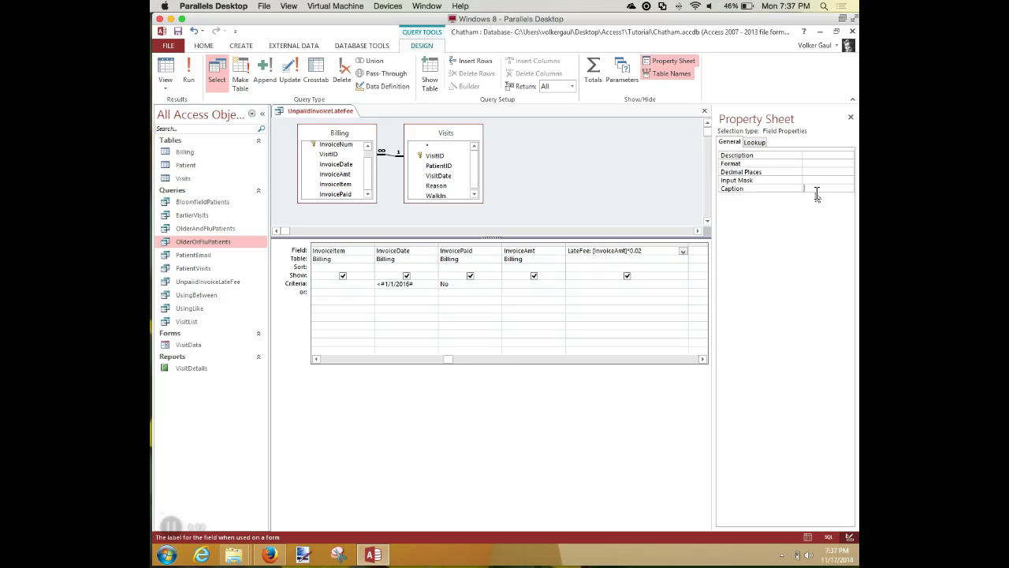
{"action": "type", "text": "Late Fee"}
{"action": "left_click", "coordinate": [816, 189]}
{"action": "left_click", "coordinate": [813, 163]}
{"action": "left_click", "coordinate": [848, 164]}
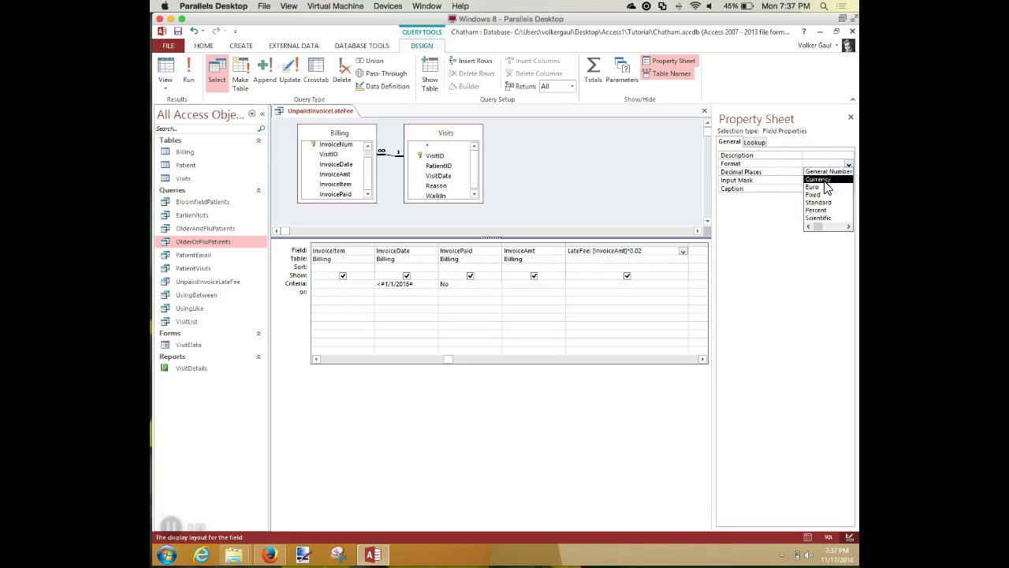
{"action": "left_click", "coordinate": [824, 180]}
{"action": "left_click", "coordinate": [816, 172]}
{"action": "left_click", "coordinate": [848, 172]}
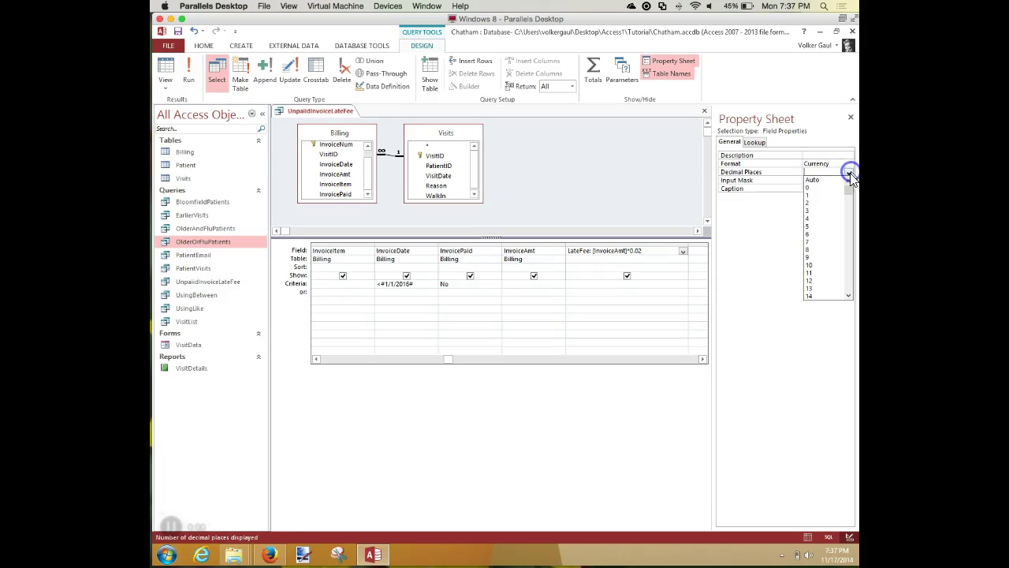
{"action": "left_click", "coordinate": [816, 207]}
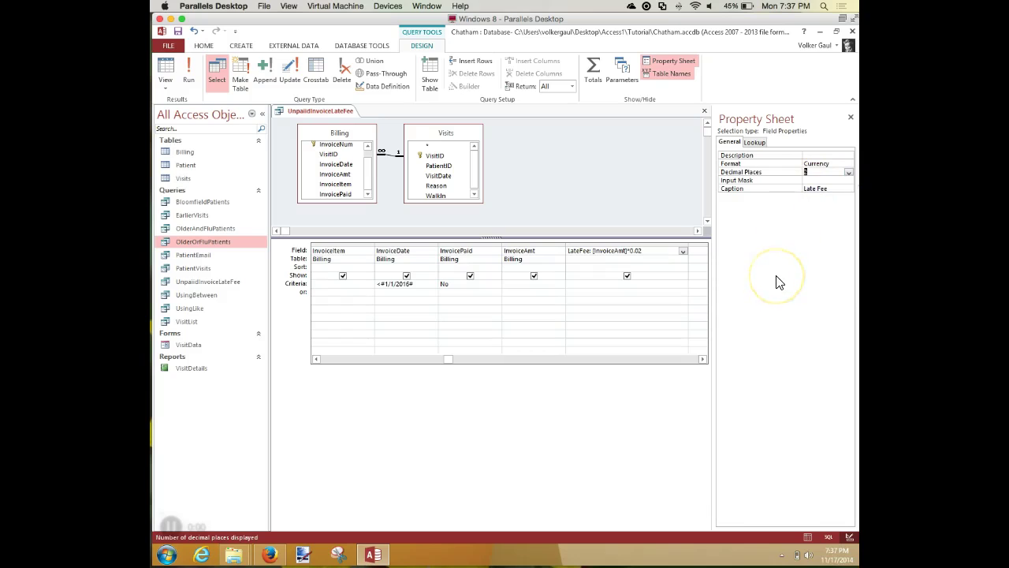
{"action": "left_click", "coordinate": [777, 276]}
{"action": "left_click", "coordinate": [811, 179]}
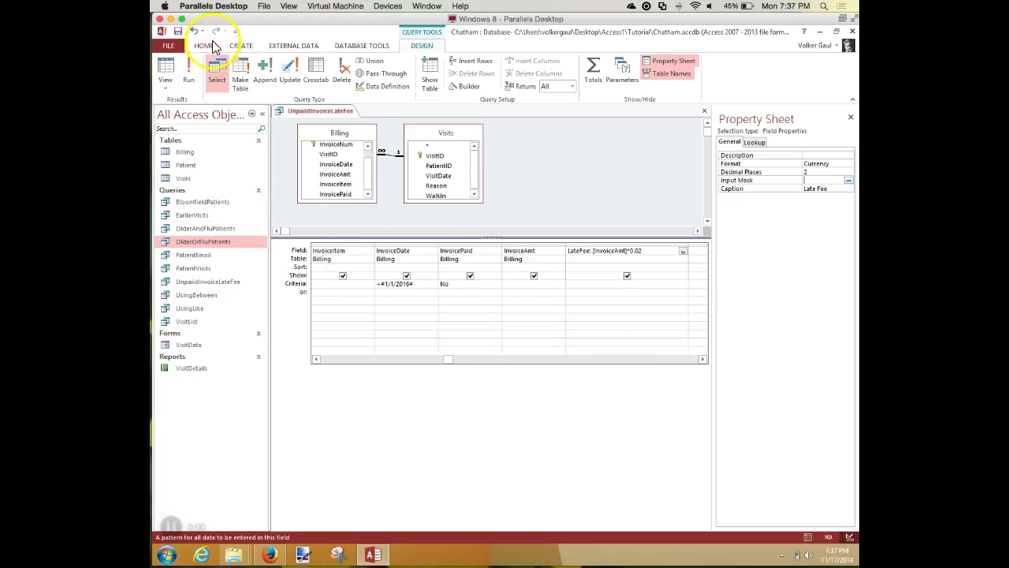
{"action": "left_click", "coordinate": [189, 67]}
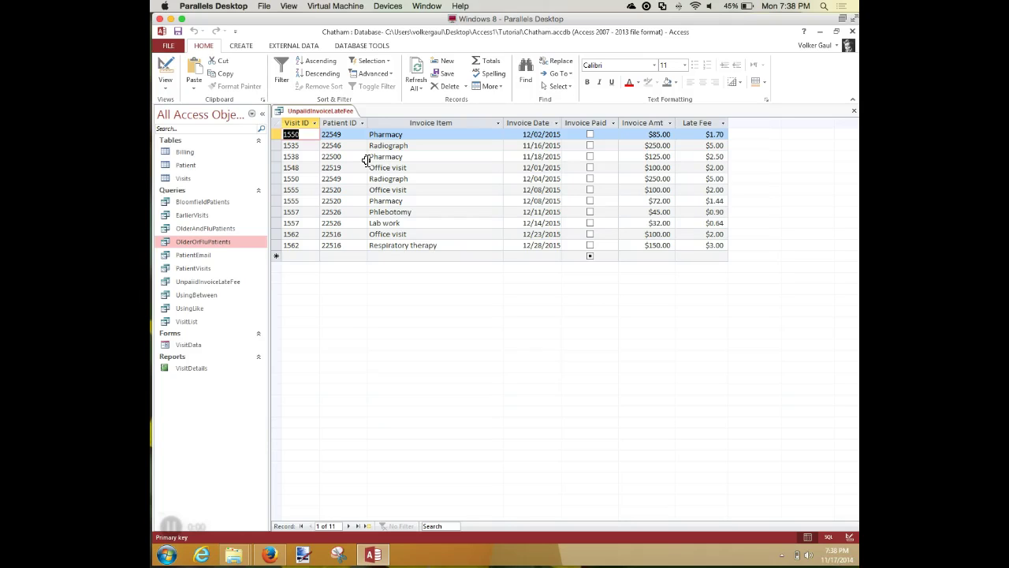
{"action": "left_click", "coordinate": [165, 75]}
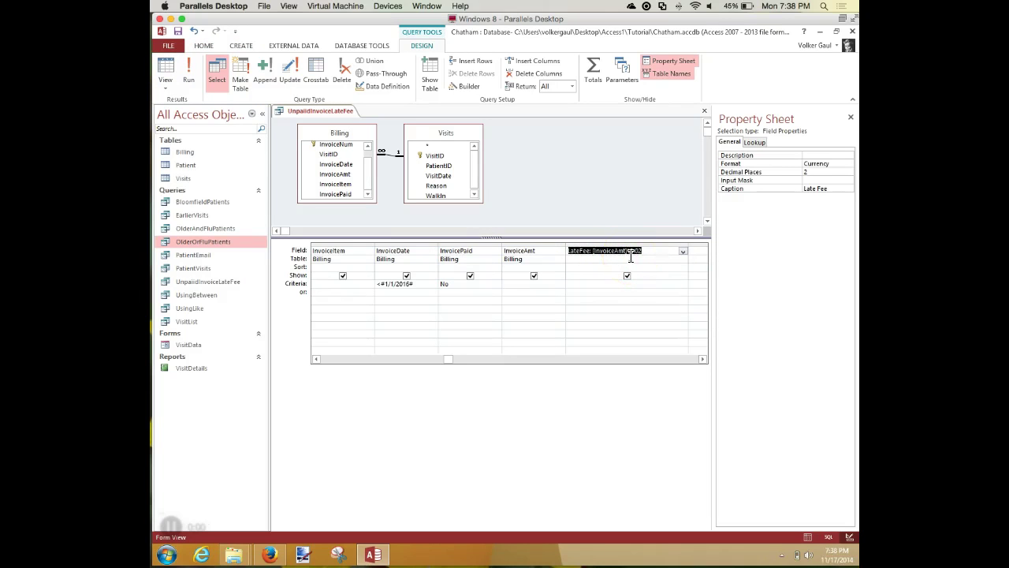
Step: Close the UnpaidInvoiceLateFee query, saving the design changes
{"action": "left_click", "coordinate": [603, 257]}
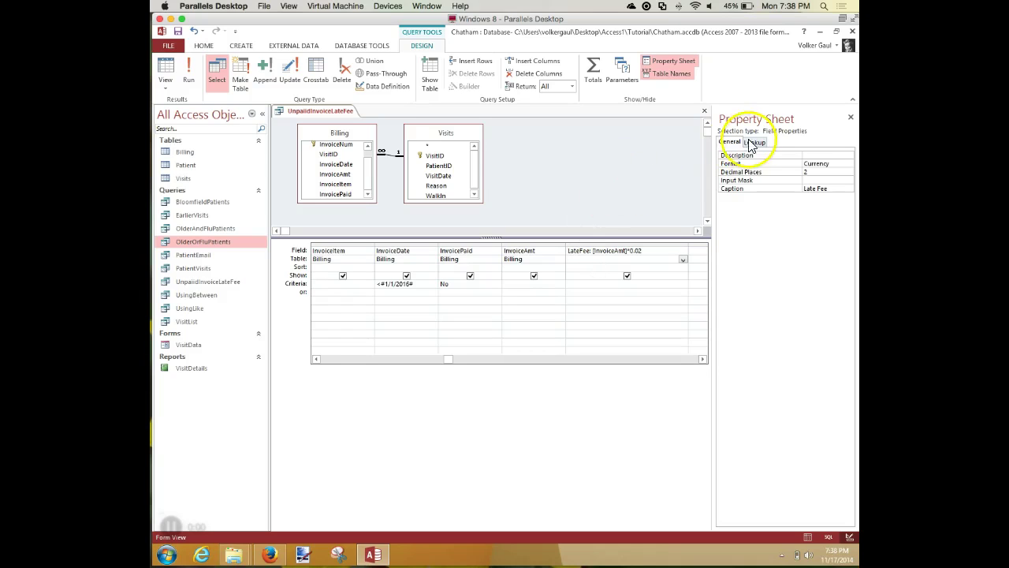
{"action": "left_click", "coordinate": [705, 111]}
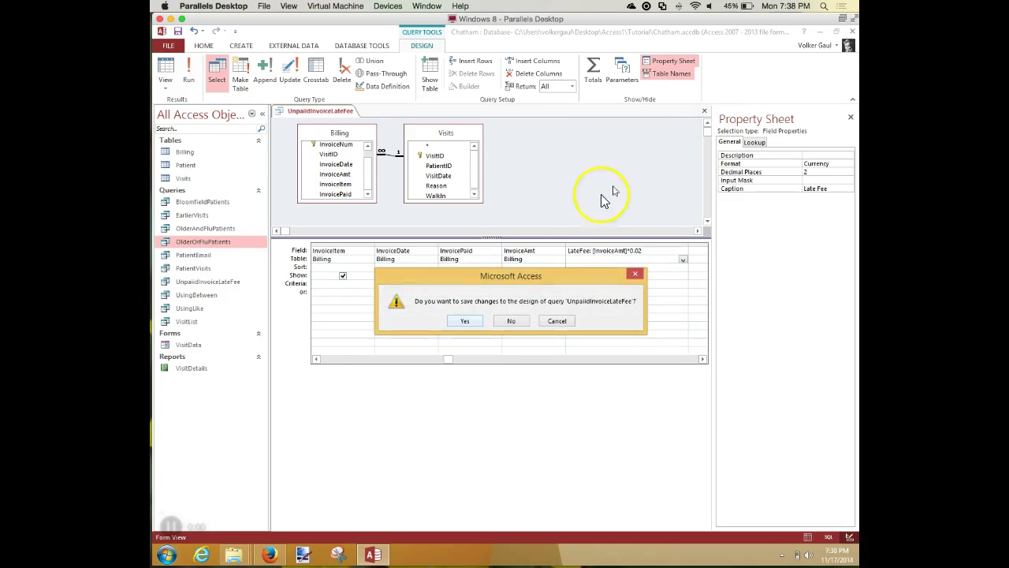
{"action": "left_click", "coordinate": [466, 320]}
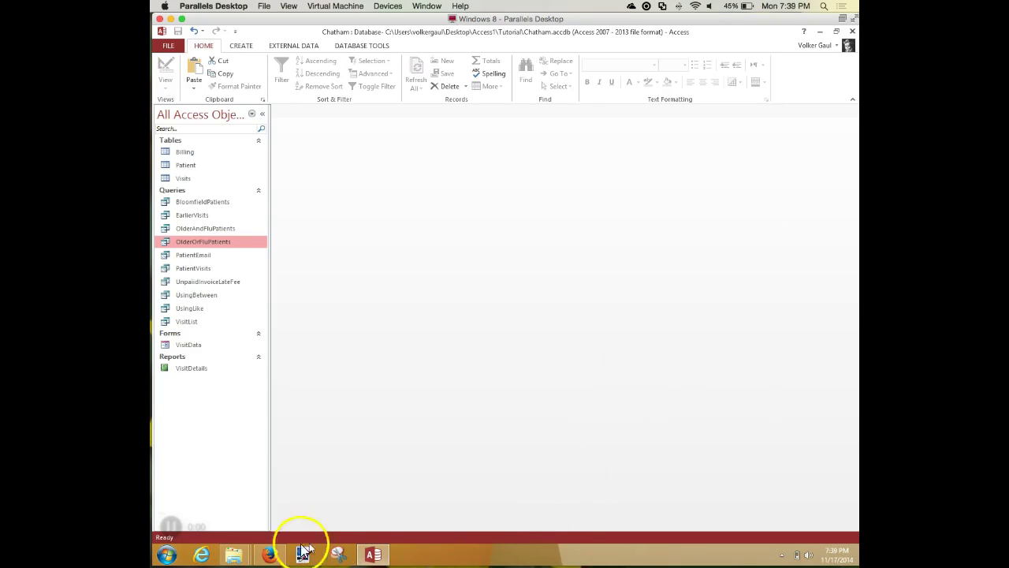
Step: Go to textbook page ac_161, review Figure 3-36's aggregate functions table, then minimize the reader
{"action": "left_click", "coordinate": [268, 556]}
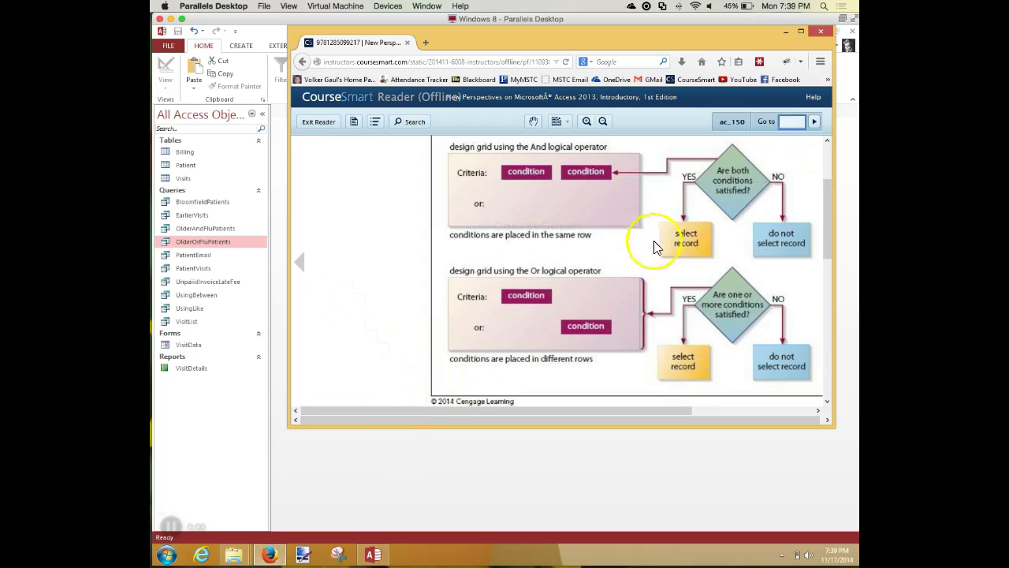
{"action": "left_click", "coordinate": [786, 123]}
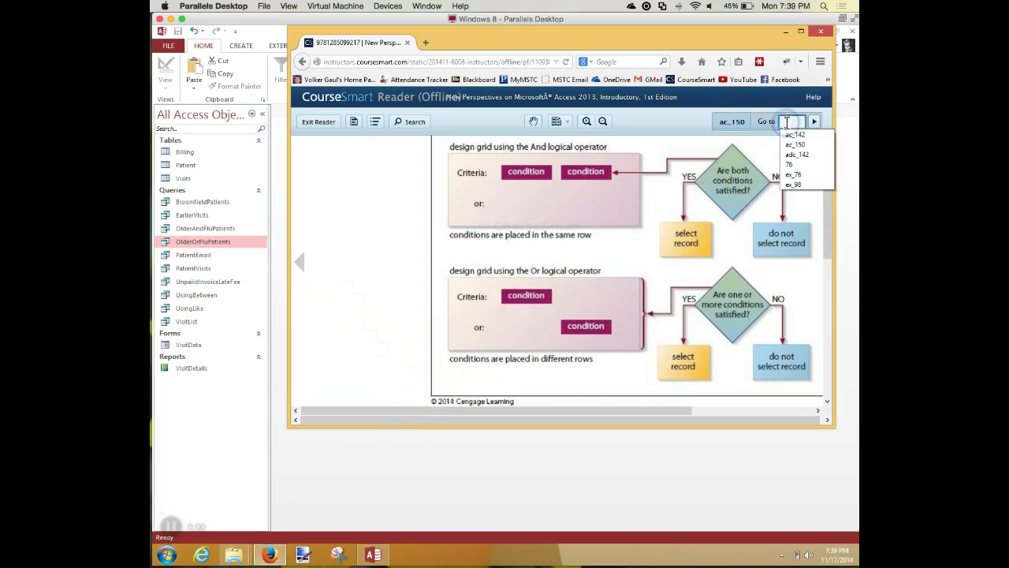
{"action": "type", "text": "ac_151"}
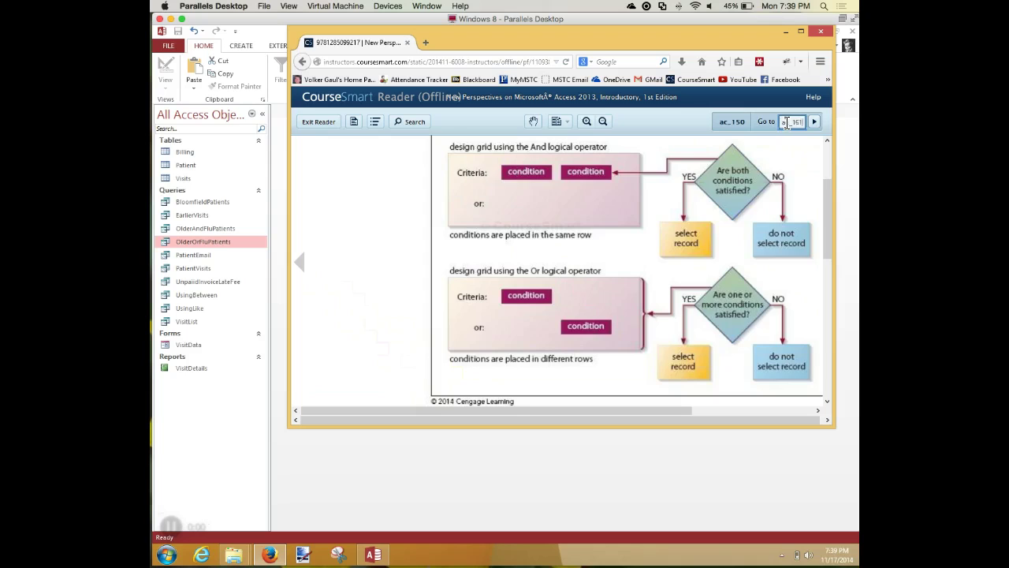
{"action": "key", "text": "Return"}
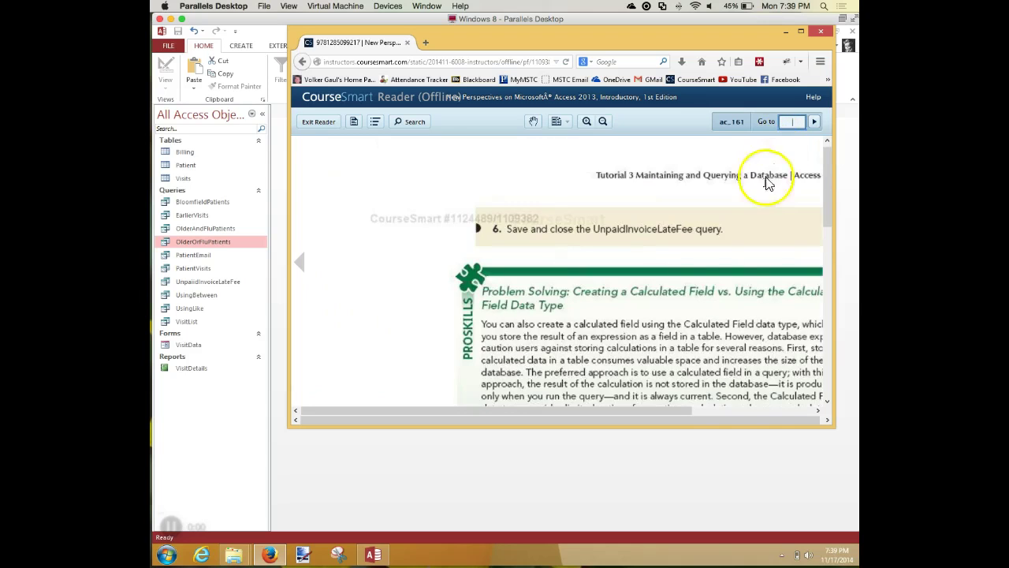
{"action": "left_click_drag", "start_coordinate": [827, 210], "coordinate": [818, 361]}
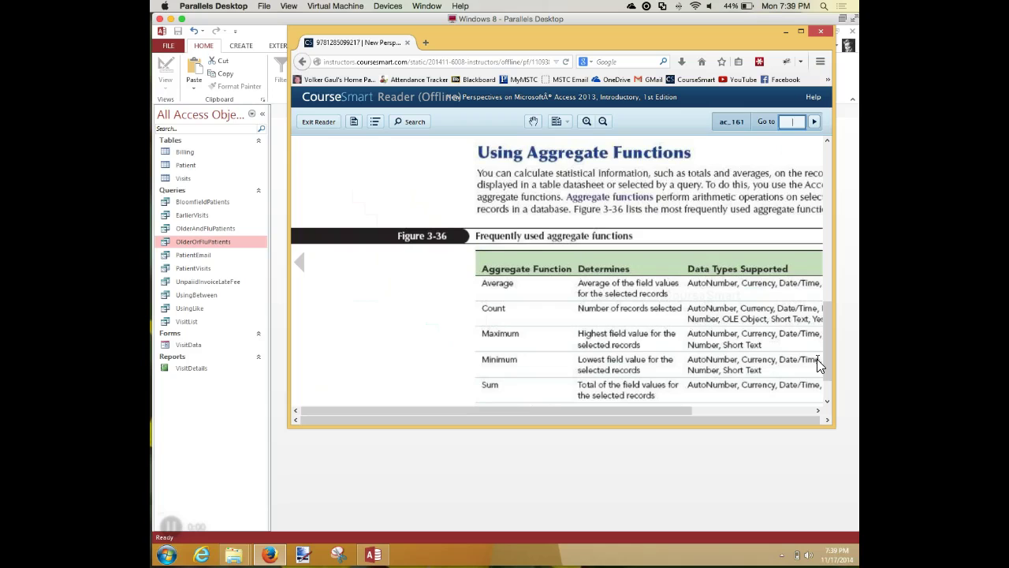
{"action": "left_click", "coordinate": [827, 403]}
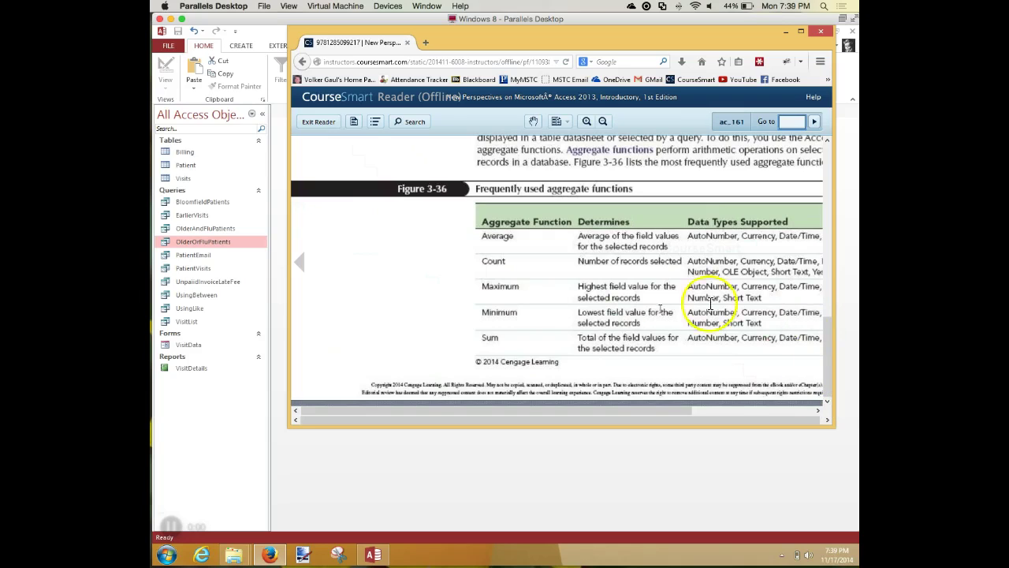
{"action": "left_click", "coordinate": [691, 468]}
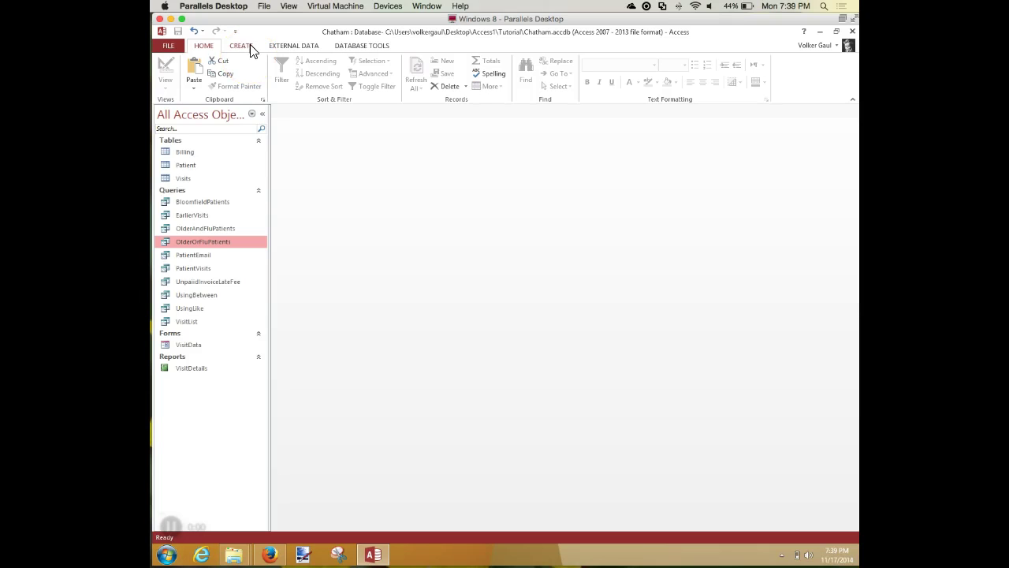
Step: Open the Billing table as a datasheet listing its 203 invoice records, with the HOME ribbon showing
{"action": "left_click", "coordinate": [250, 45]}
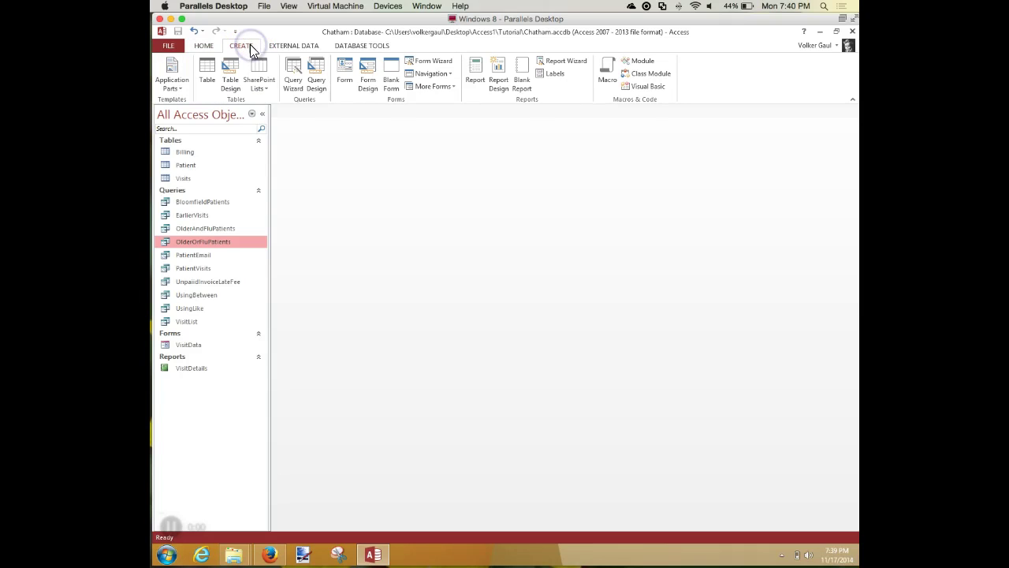
{"action": "left_click", "coordinate": [341, 201]}
{"action": "double_click", "coordinate": [194, 152]}
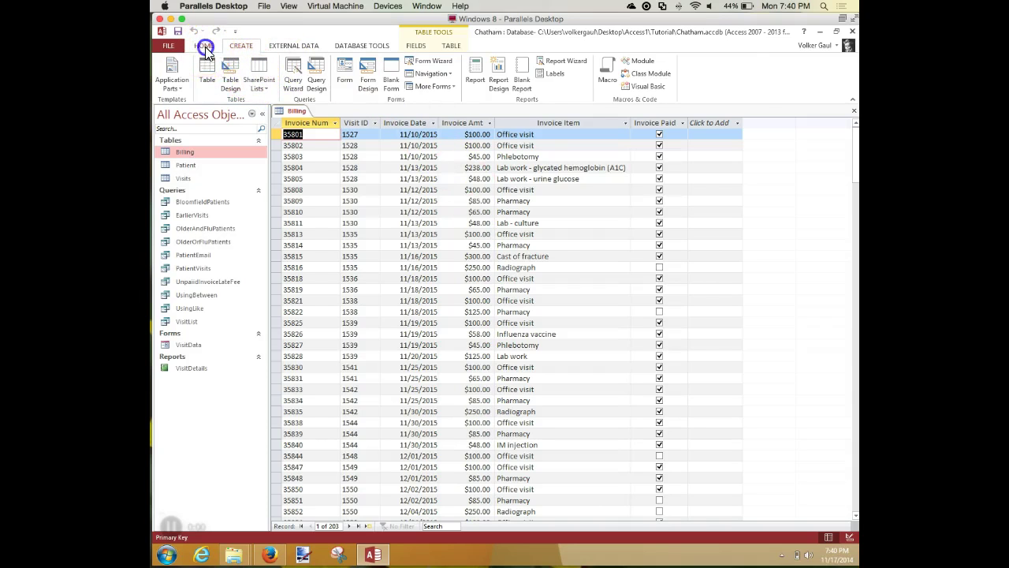
{"action": "left_click", "coordinate": [203, 47]}
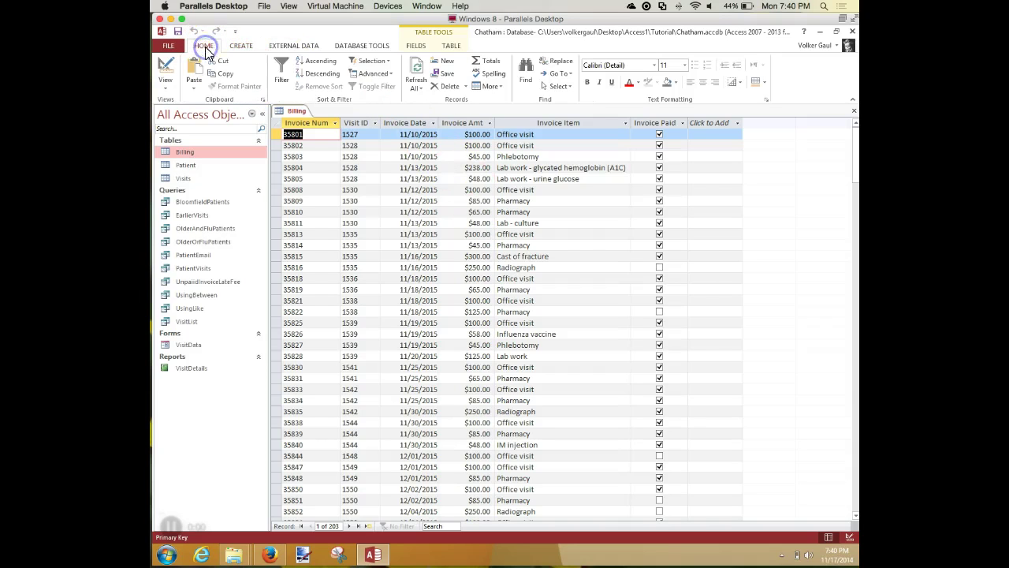
Step: Add a Total row to the Billing datasheet that sums Invoice Amt to $20,603.00
{"action": "left_click", "coordinate": [492, 63]}
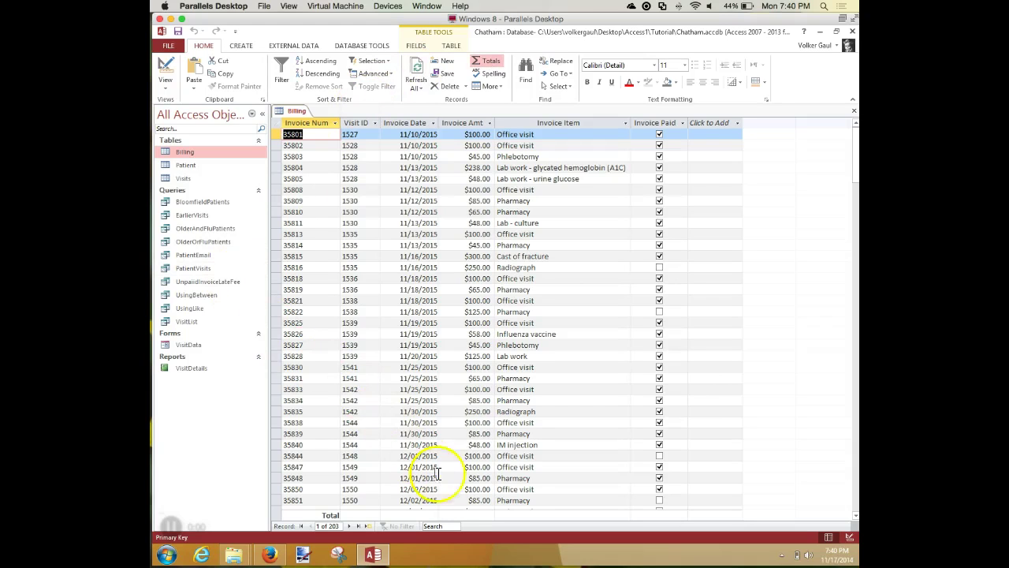
{"action": "left_click", "coordinate": [480, 513]}
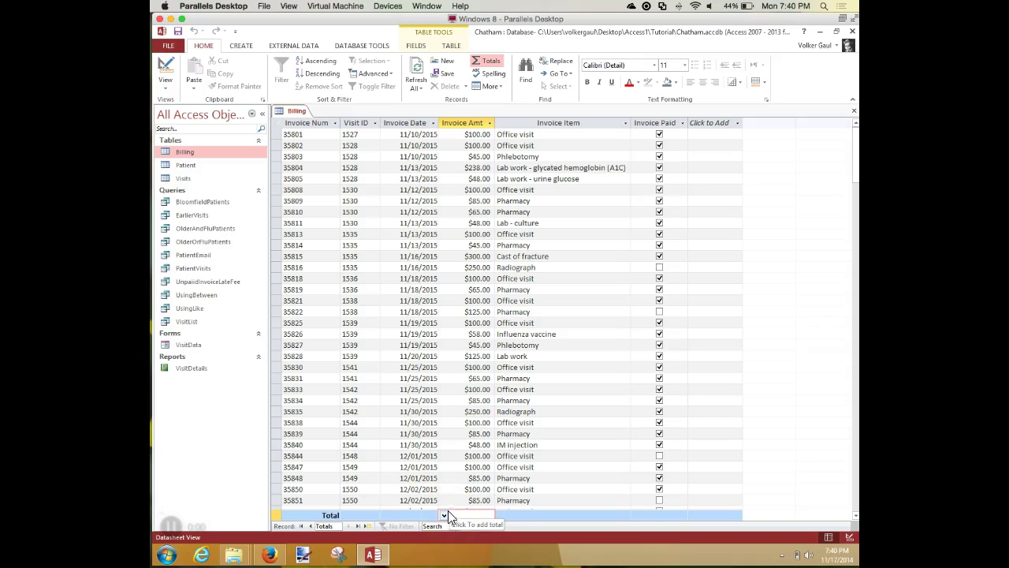
{"action": "left_click", "coordinate": [445, 515]}
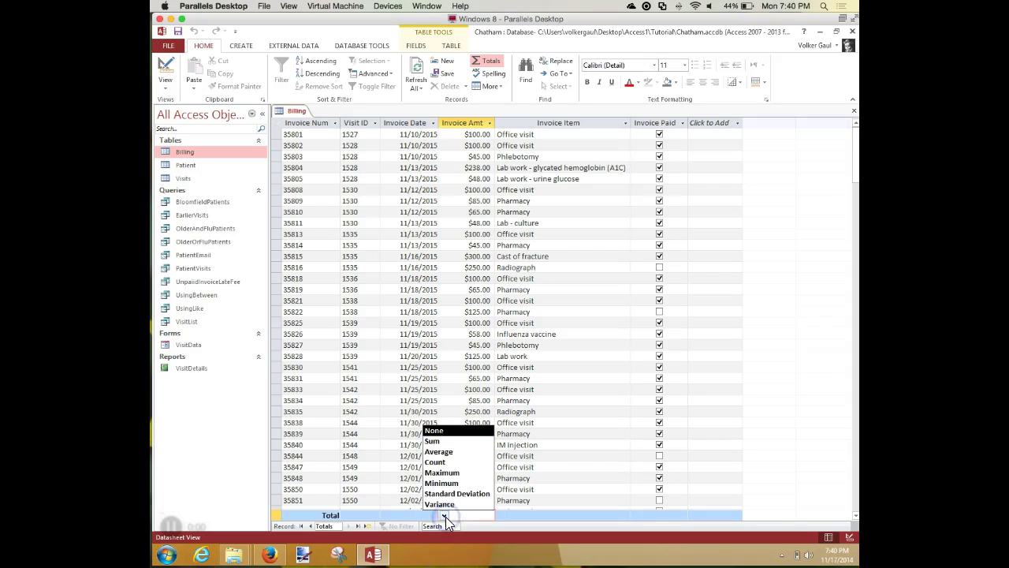
{"action": "left_click", "coordinate": [452, 446]}
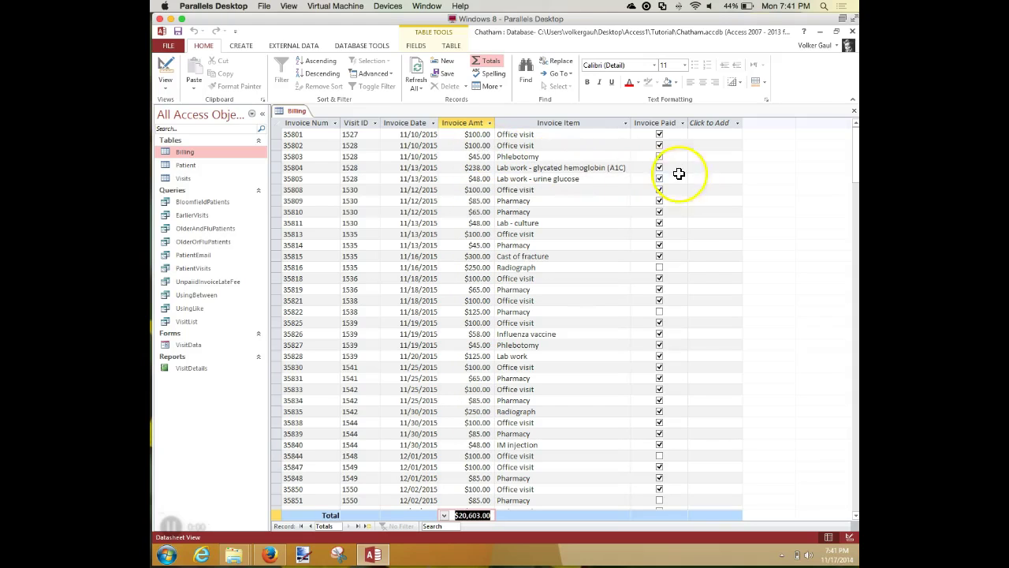
Step: Close Billing without saving its layout changes and start a new query in Design view
{"action": "left_click", "coordinate": [854, 110]}
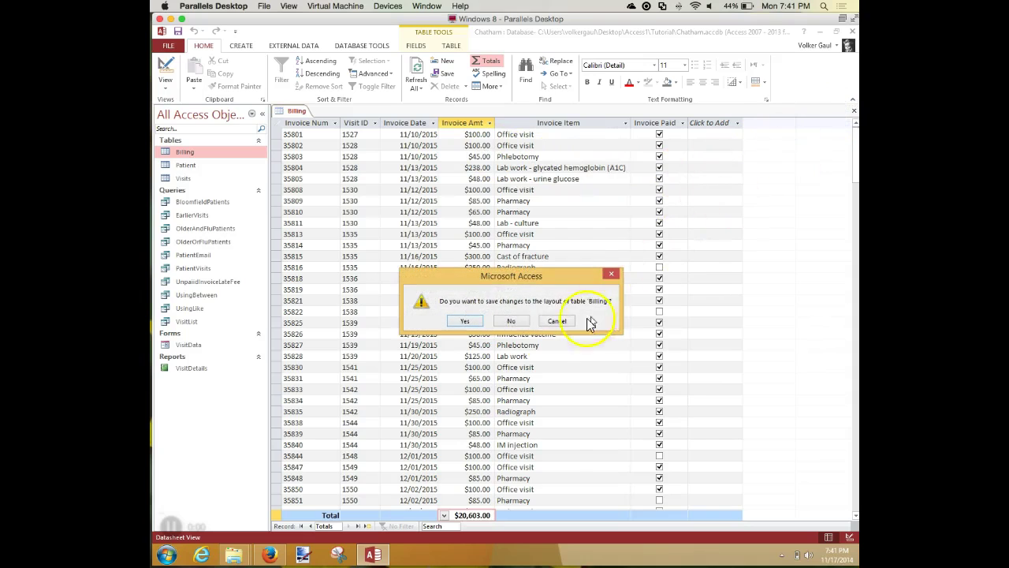
{"action": "left_click", "coordinate": [512, 321]}
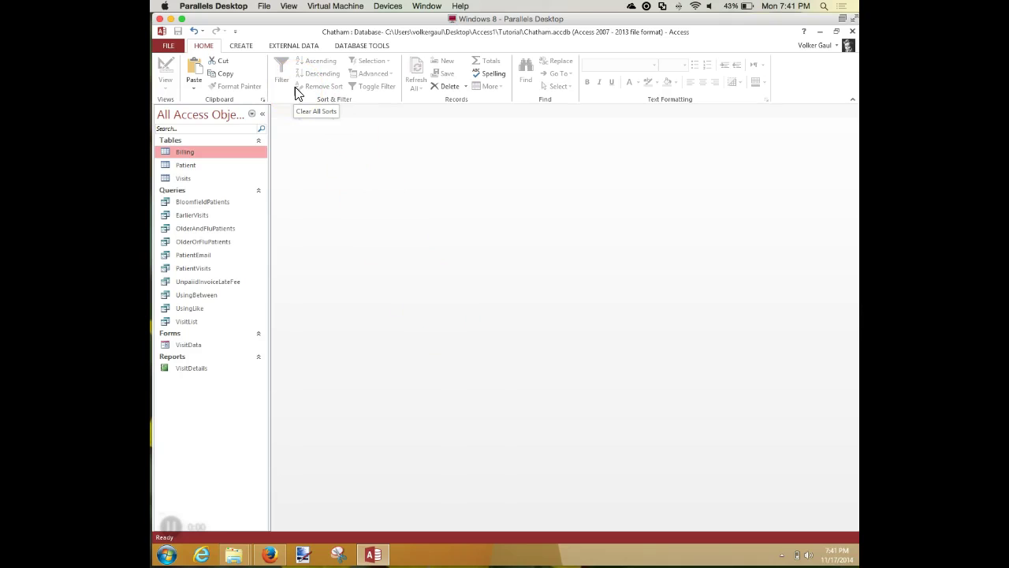
{"action": "left_click", "coordinate": [242, 45]}
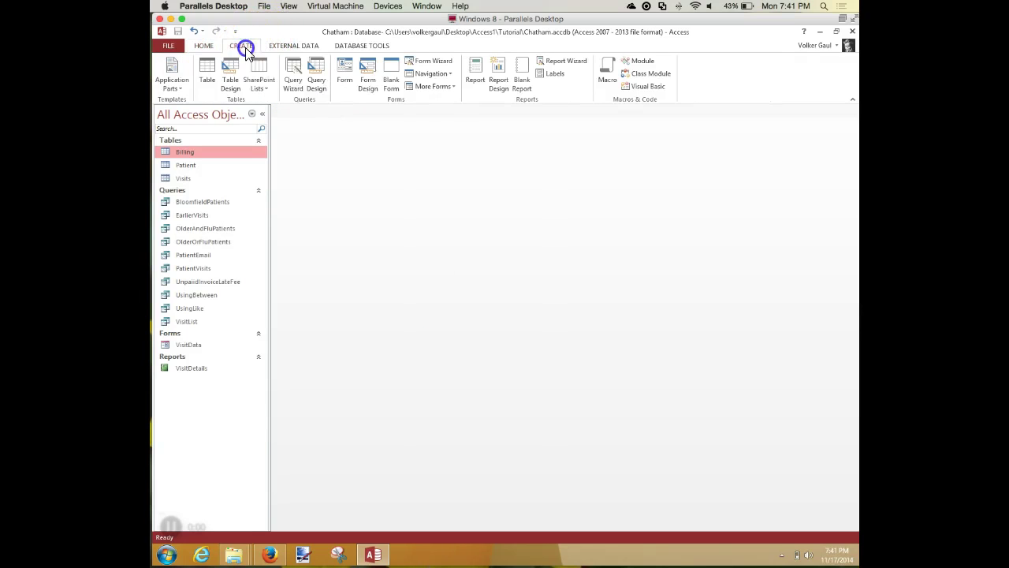
{"action": "left_click", "coordinate": [313, 78]}
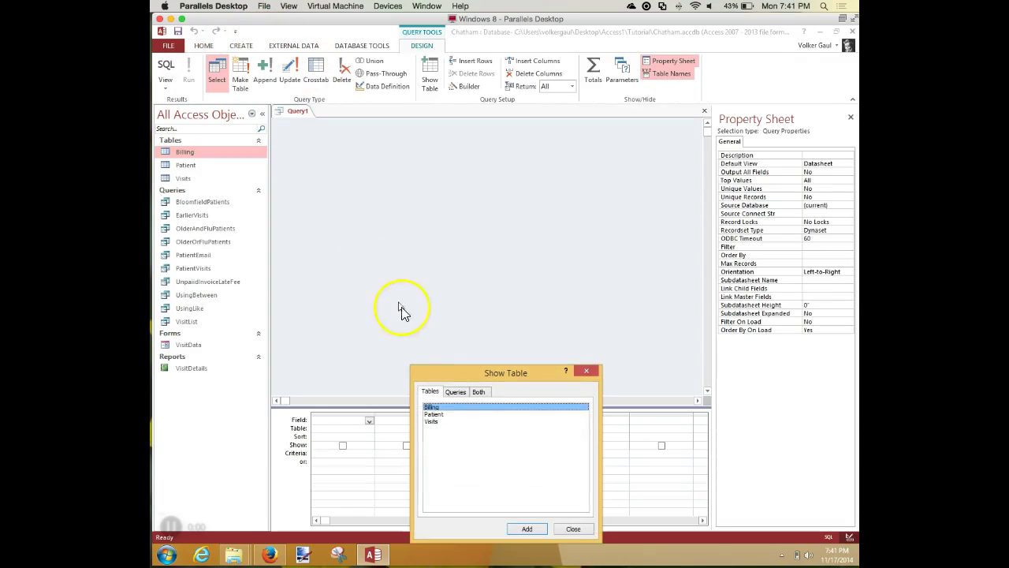
Step: Add the Billing table to the query and enlarge its field list to show every field
{"action": "left_click", "coordinate": [527, 528]}
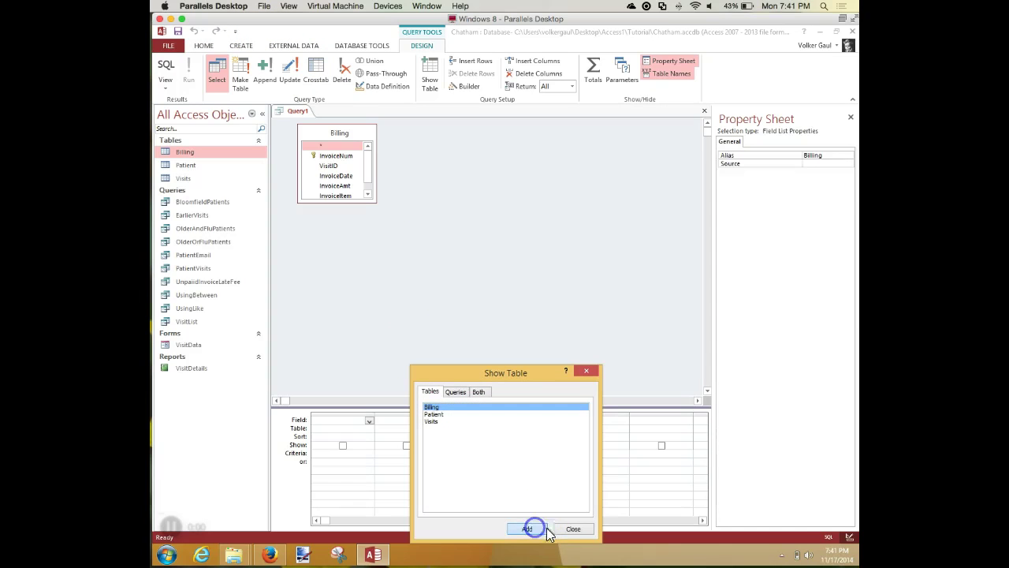
{"action": "left_click", "coordinate": [569, 529]}
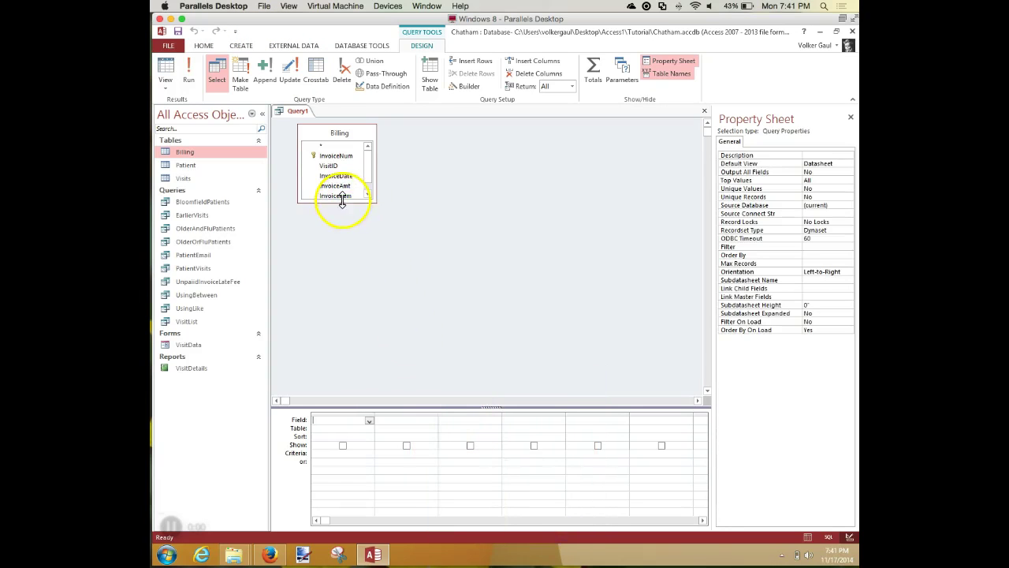
{"action": "left_click_drag", "start_coordinate": [342, 205], "coordinate": [338, 229]}
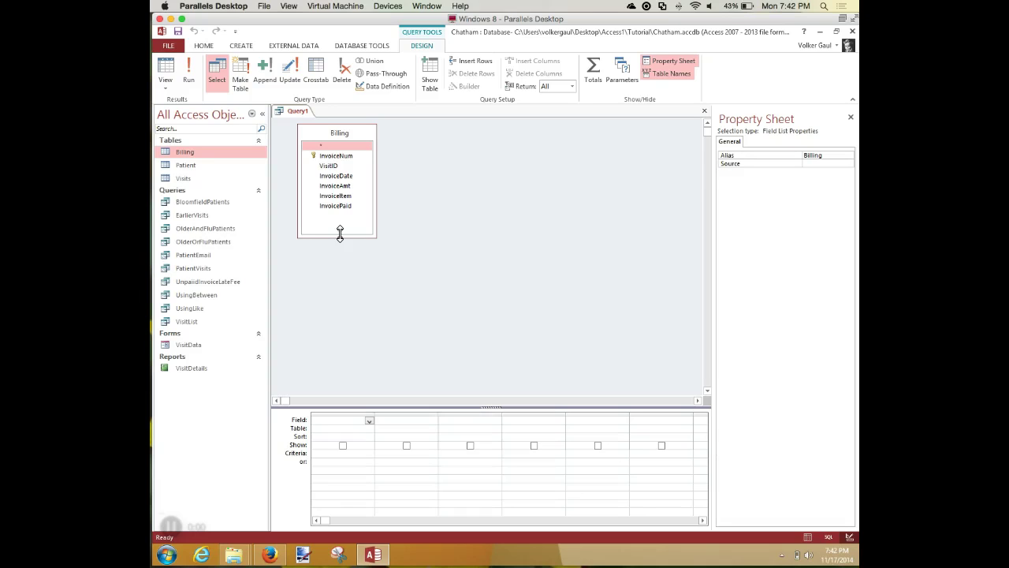
Step: Add the InvoiceAmt field from Billing to the first three columns of the design grid
{"action": "double_click", "coordinate": [334, 186]}
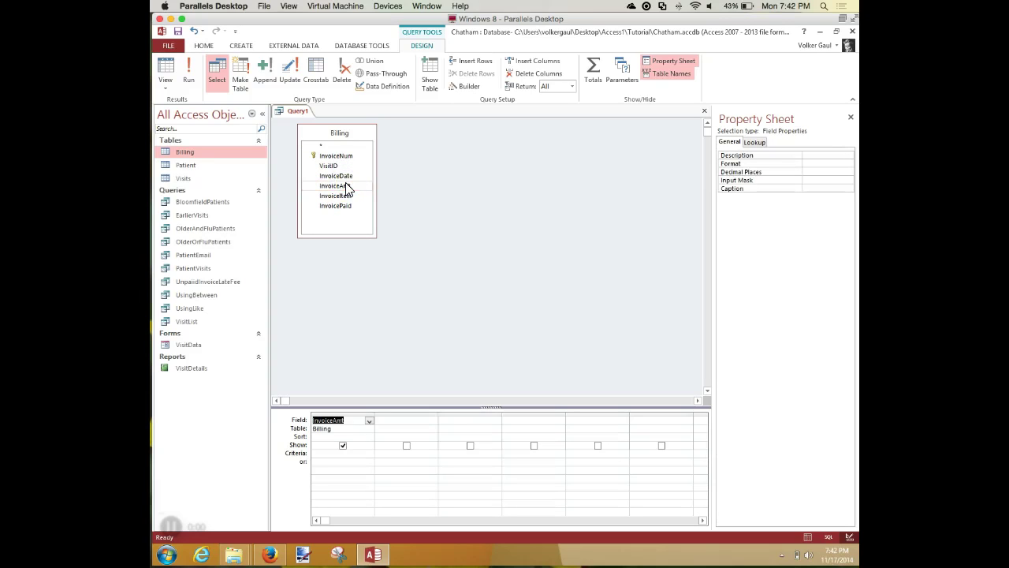
{"action": "double_click", "coordinate": [347, 186]}
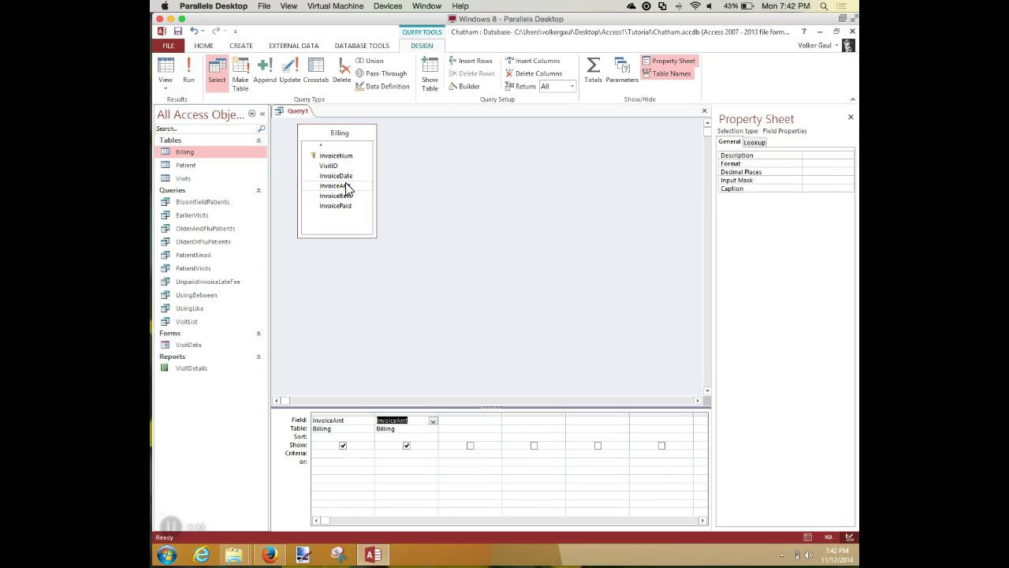
{"action": "double_click", "coordinate": [347, 186]}
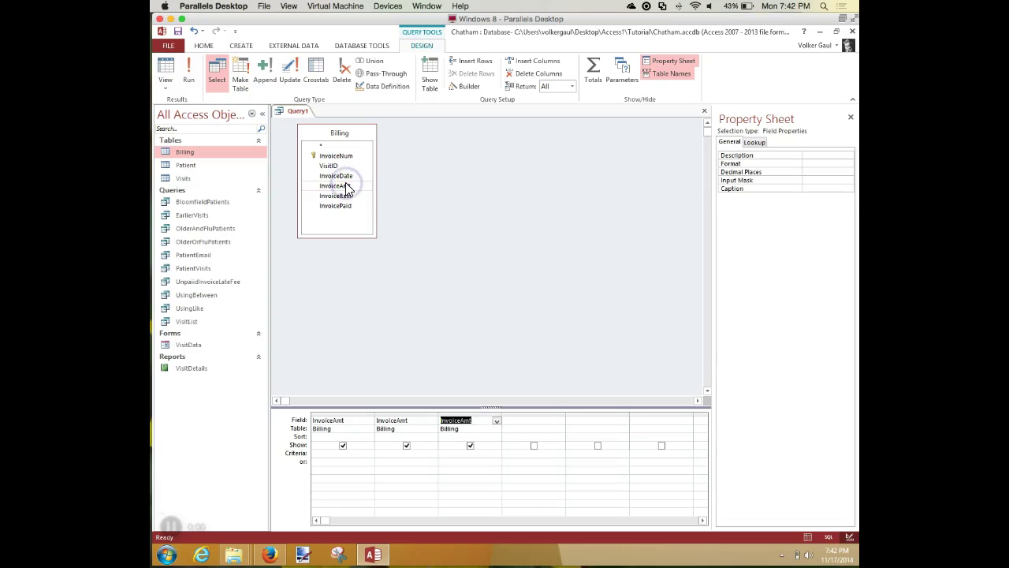
Step: Turn Query1 into a totals query and set the first InvoiceAmt column to Min
{"action": "left_click", "coordinate": [593, 77]}
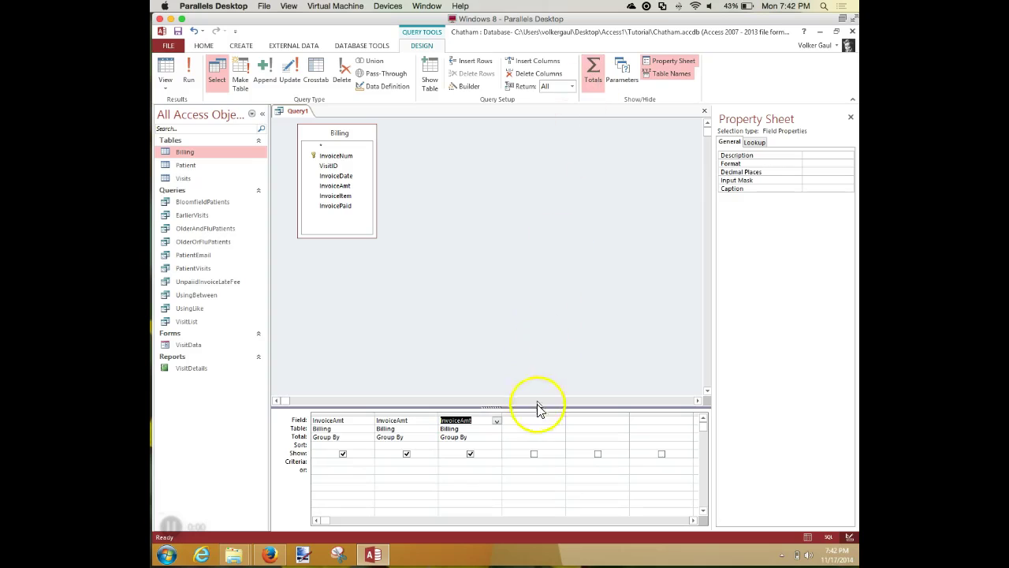
{"action": "left_click_drag", "start_coordinate": [540, 405], "coordinate": [548, 267]}
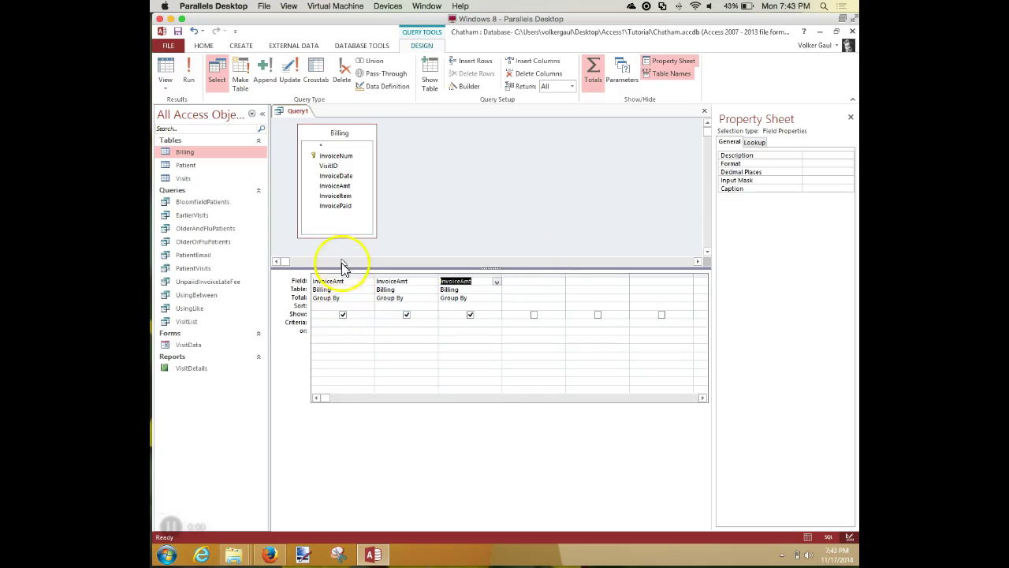
{"action": "left_click", "coordinate": [358, 297]}
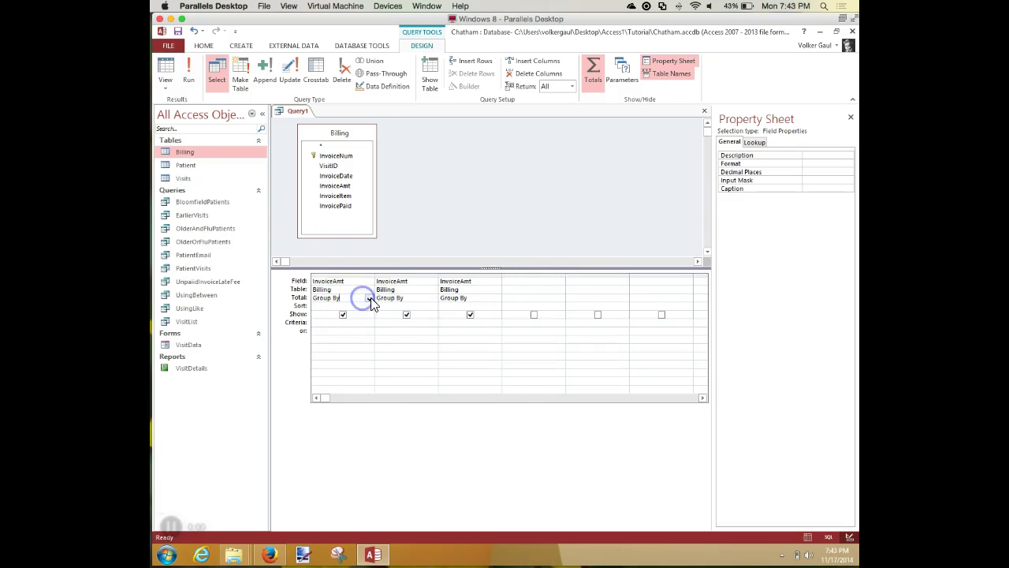
{"action": "left_click", "coordinate": [370, 298]}
{"action": "left_click", "coordinate": [339, 328]}
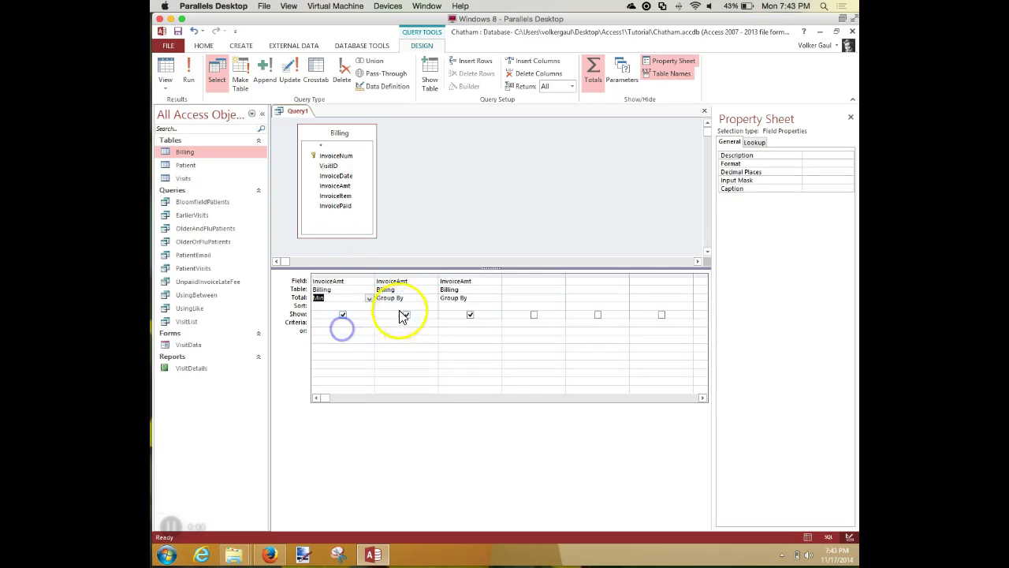
Step: Set the second InvoiceAmt column to Avg and the third to Max
{"action": "left_click", "coordinate": [429, 297]}
{"action": "left_click", "coordinate": [433, 298]}
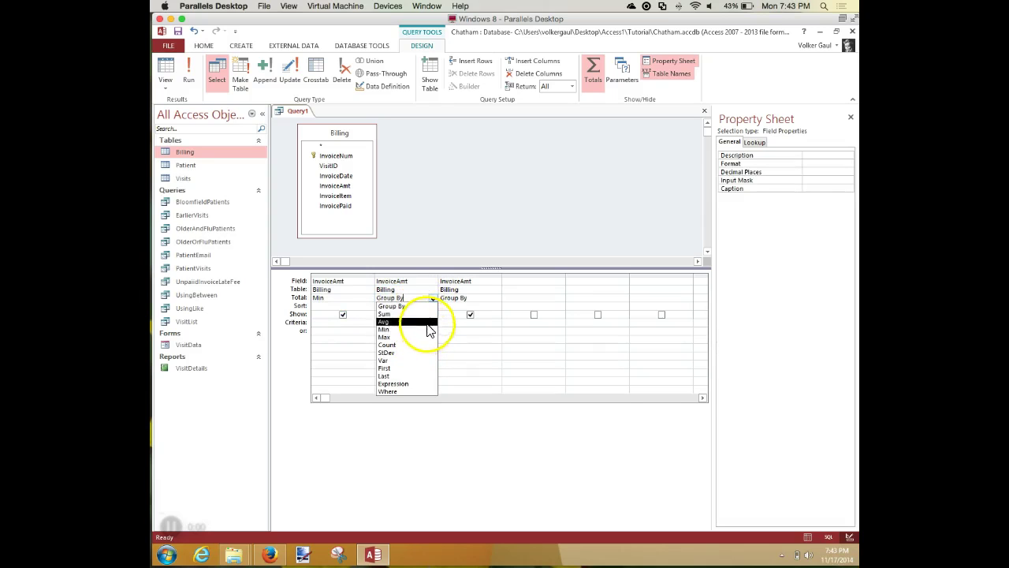
{"action": "left_click", "coordinate": [432, 322]}
{"action": "left_click", "coordinate": [496, 298]}
{"action": "left_click", "coordinate": [497, 298]}
{"action": "left_click", "coordinate": [497, 299]}
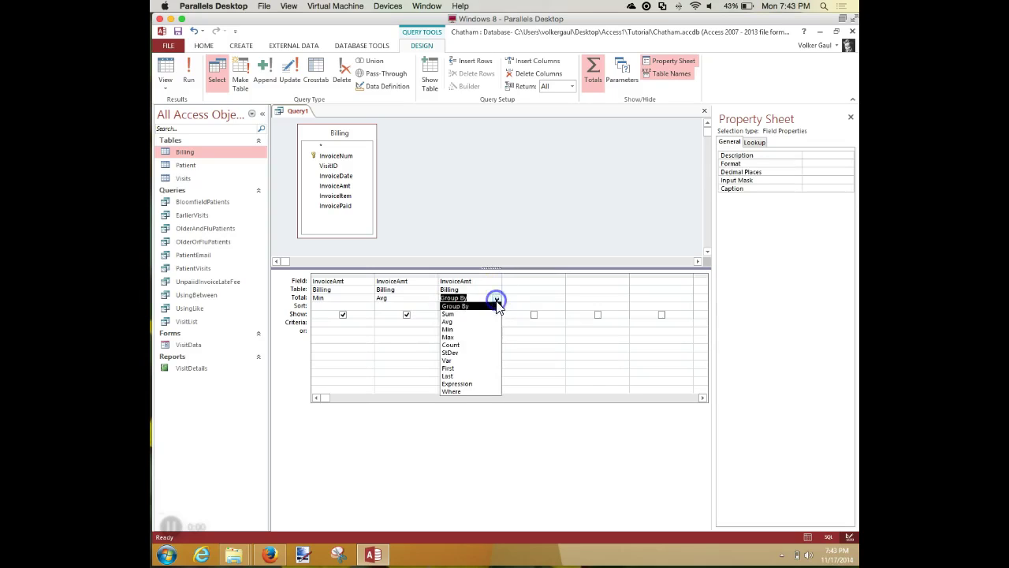
{"action": "left_click", "coordinate": [470, 338]}
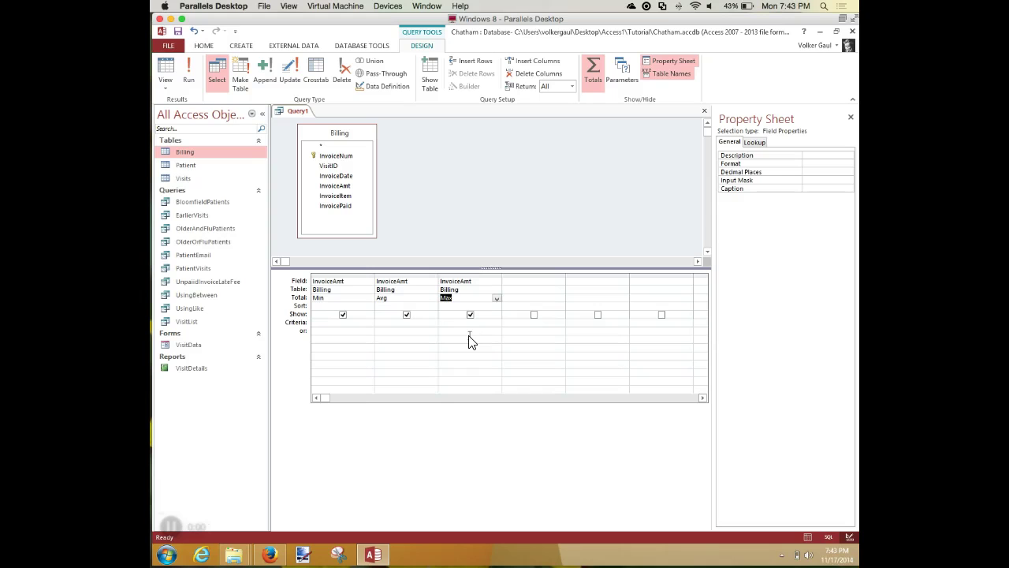
{"action": "left_click", "coordinate": [188, 75]}
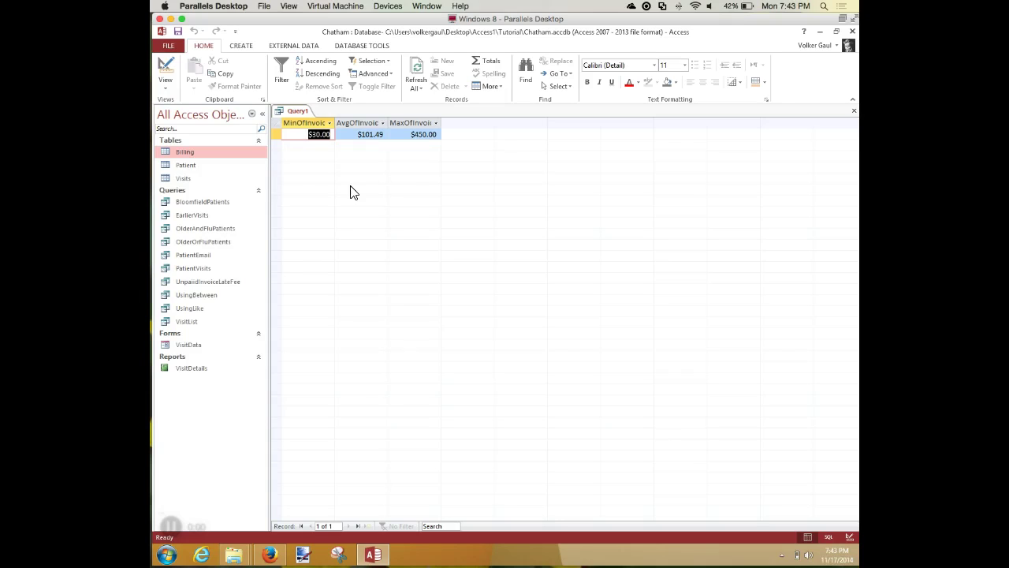
{"action": "left_click", "coordinate": [166, 71]}
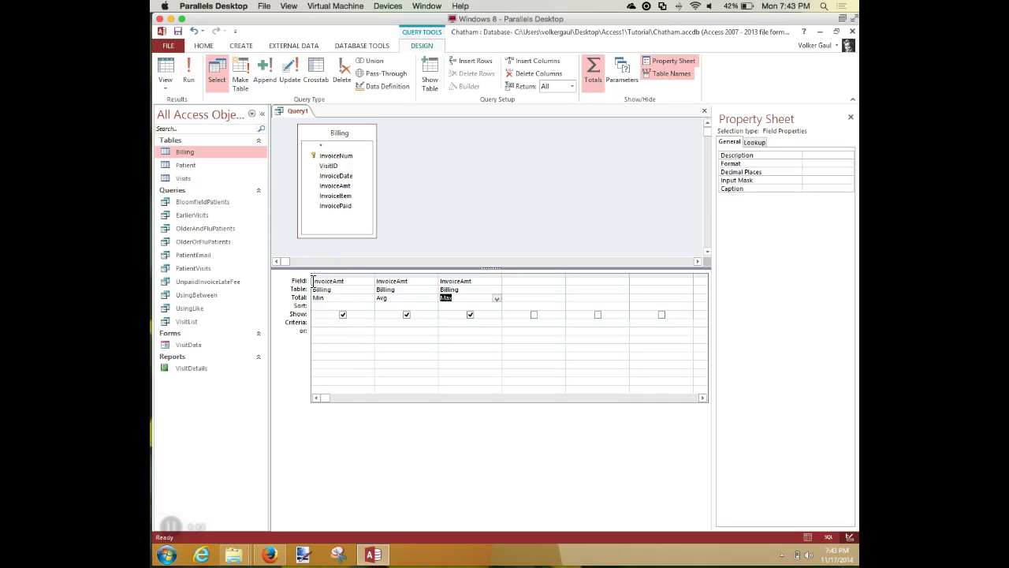
Step: Prefix the first column with 'MinimumAmt:' and set its caption to 'Minimum Amount'
{"action": "left_click", "coordinate": [313, 280]}
{"action": "type", "text": "Minimum"}
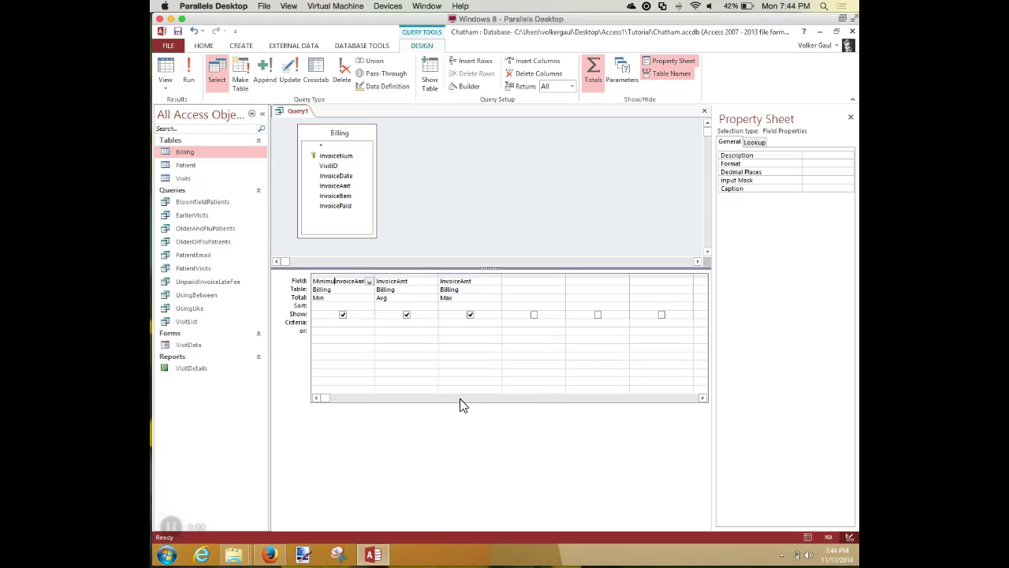
{"action": "type", "text": "Amt:"}
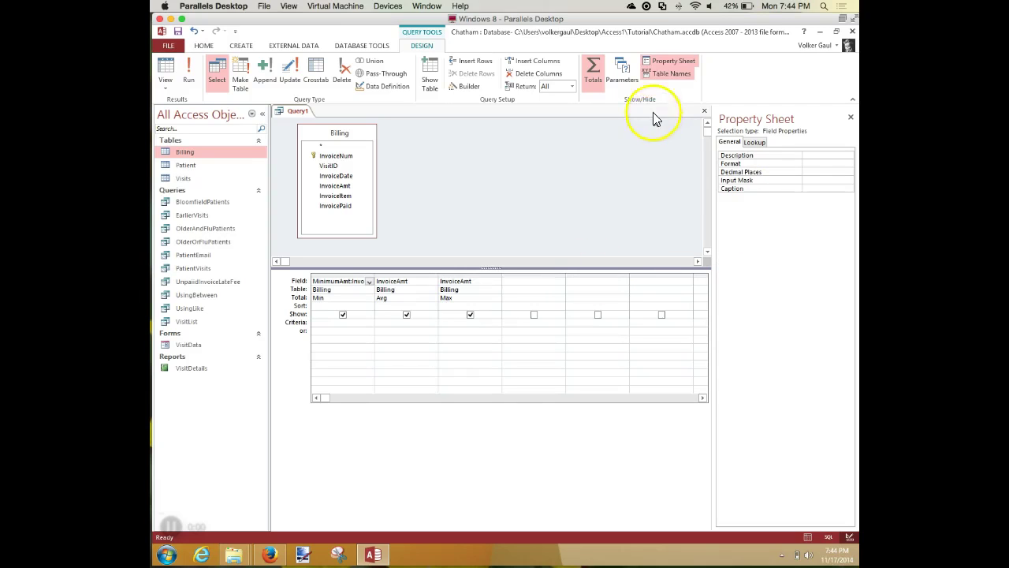
{"action": "left_click", "coordinate": [813, 189]}
{"action": "type", "text": "Minimum A"}
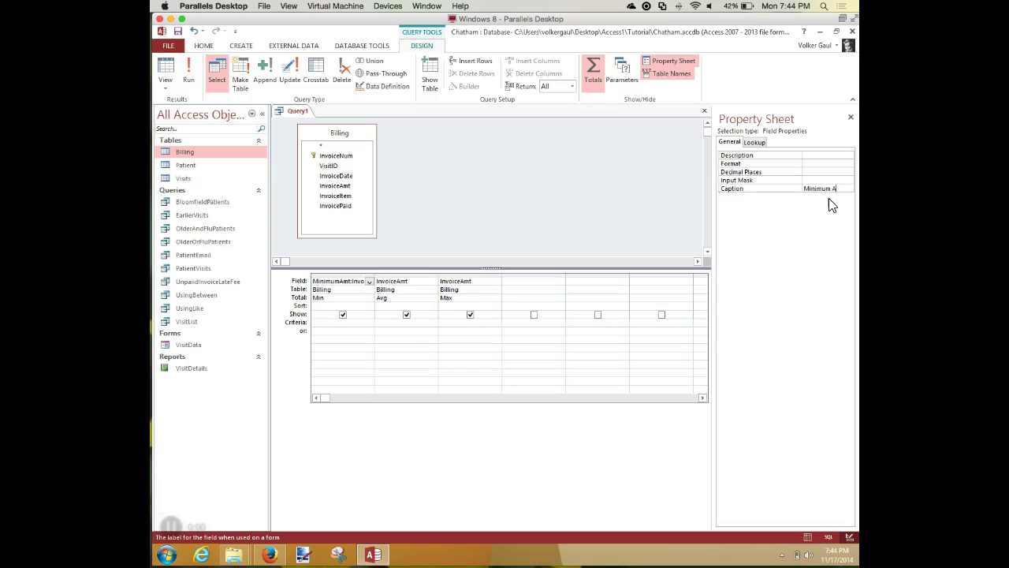
{"action": "type", "text": "mount"}
{"action": "key", "text": "Return"}
Step: Run the query, autofit the Minimum Amount column showing $30.00, then return to Design view
{"action": "left_click", "coordinate": [188, 66]}
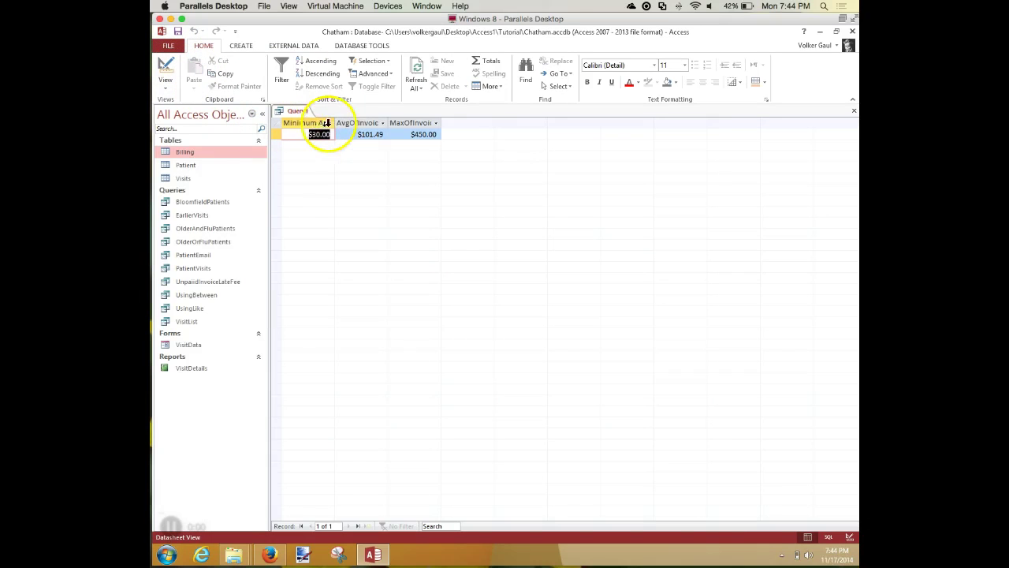
{"action": "double_click", "coordinate": [334, 123]}
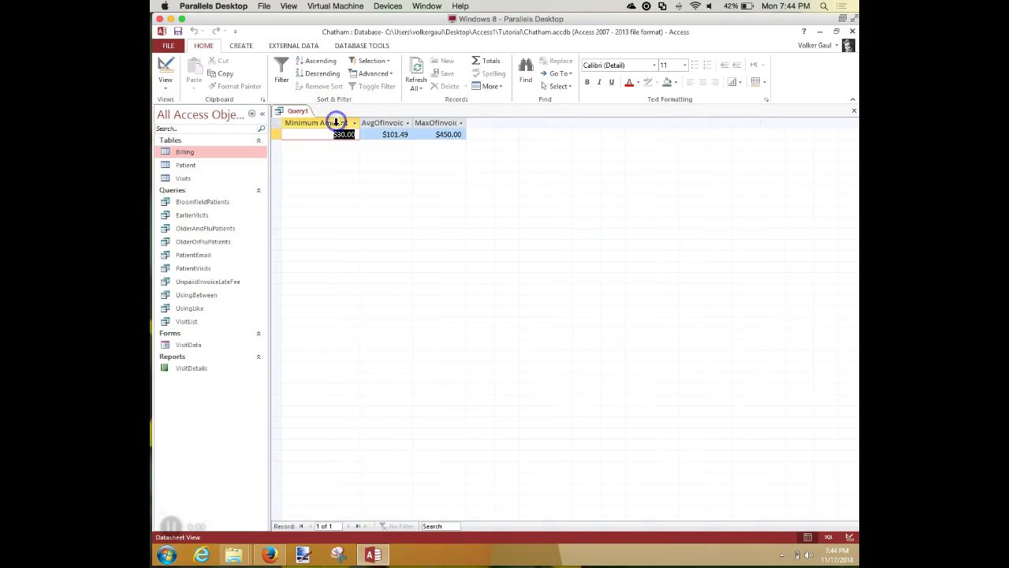
{"action": "left_click", "coordinate": [385, 271]}
{"action": "left_click", "coordinate": [168, 67]}
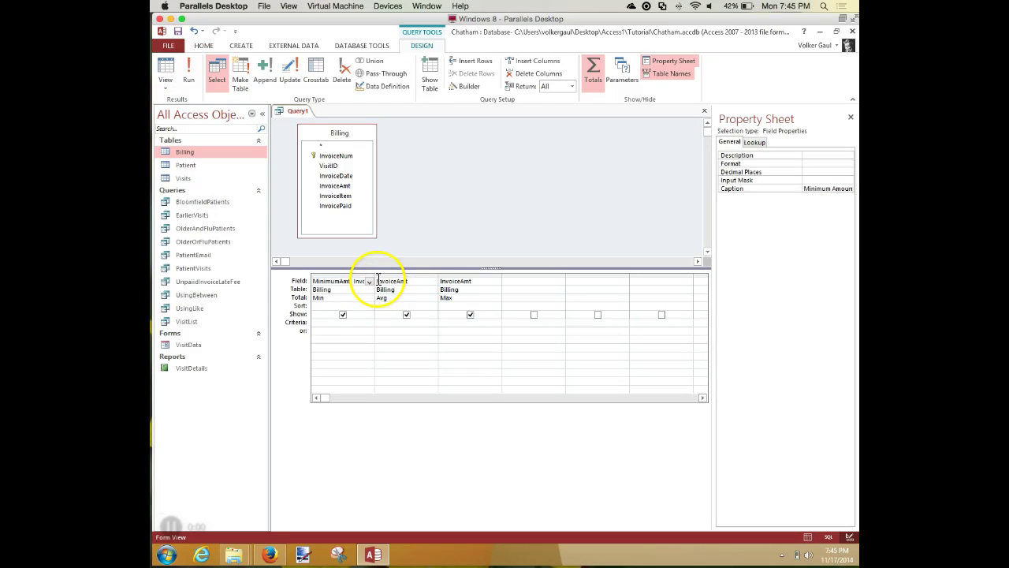
Step: Prefix the second column with 'AverageAmt:', enter a caption, and test-run the query
{"action": "left_click", "coordinate": [378, 280]}
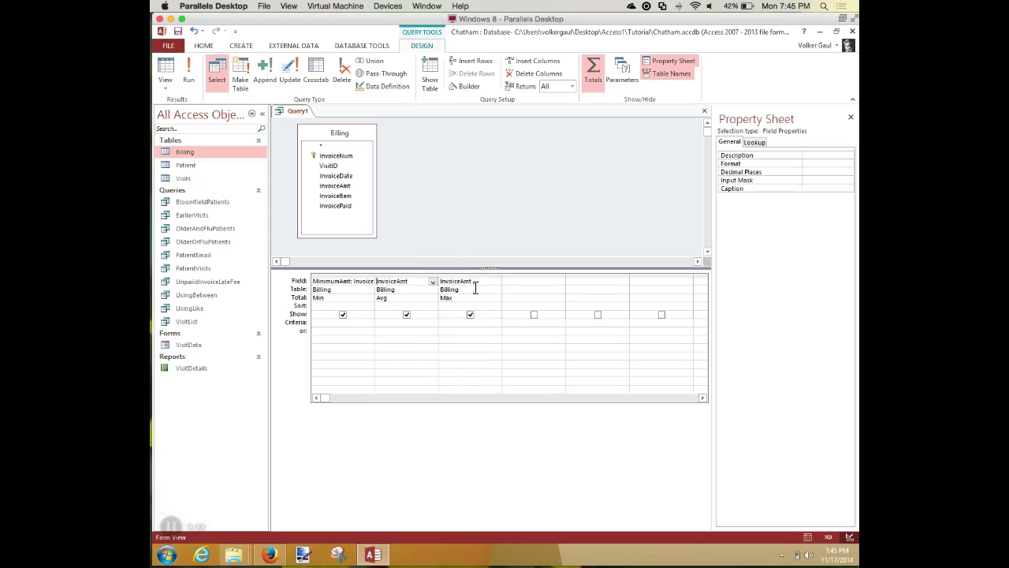
{"action": "type", "text": "AverageAmt:"}
{"action": "left_click", "coordinate": [817, 187]}
{"action": "type", "text": "Average"}
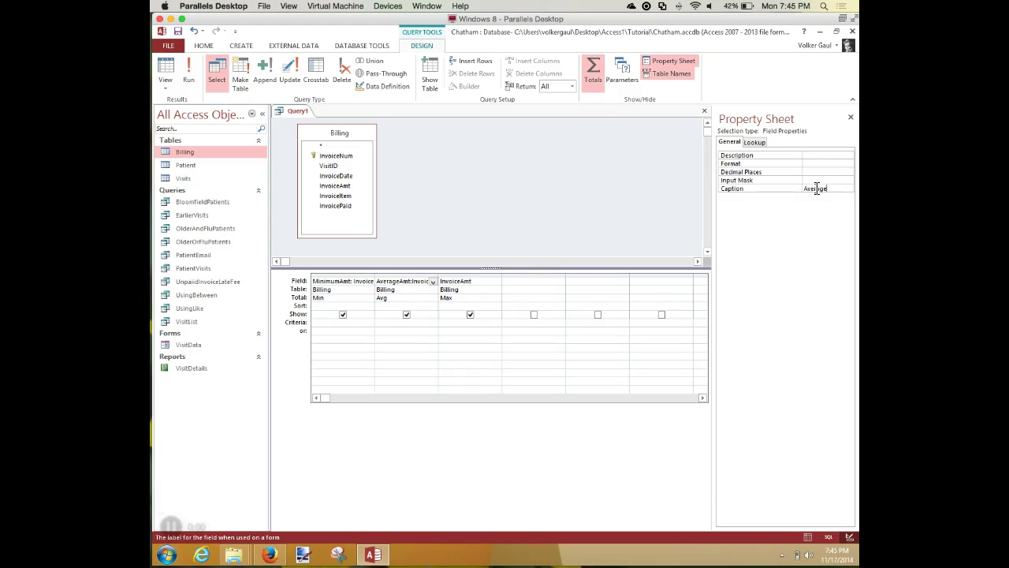
{"action": "type", "text": " Amount"}
{"action": "left_click", "coordinate": [188, 69]}
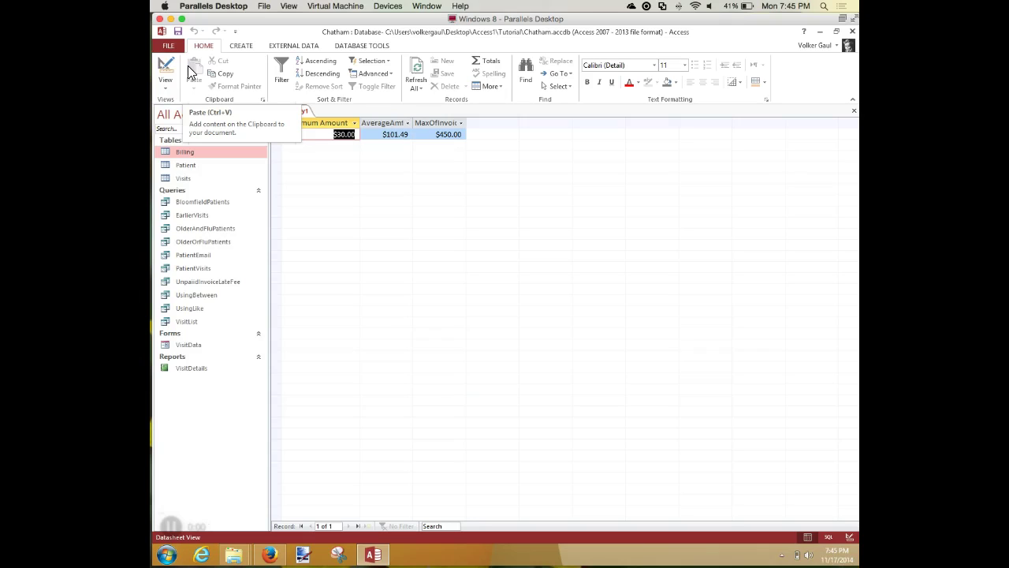
{"action": "left_click", "coordinate": [167, 69]}
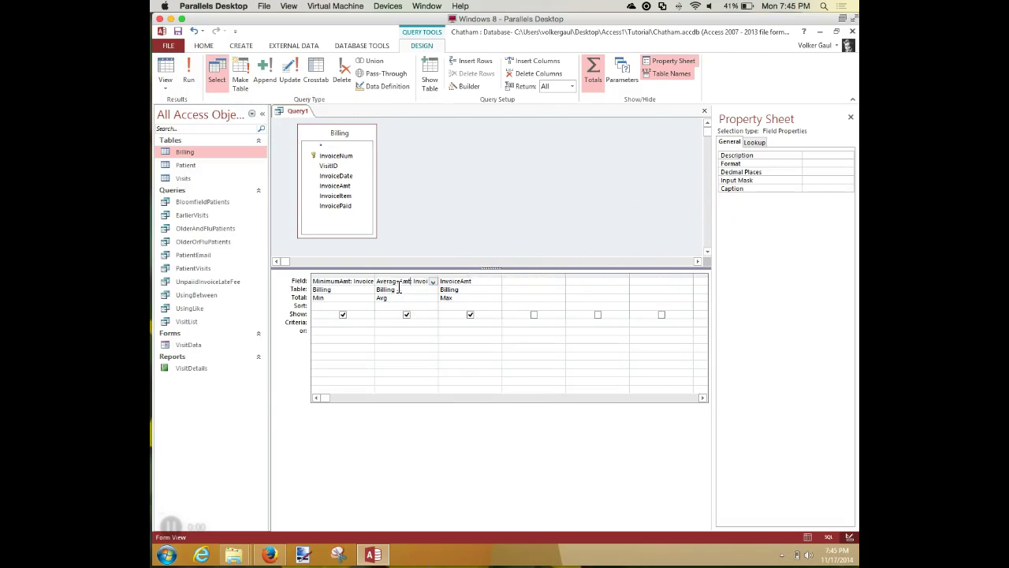
Step: Correct the caption to 'Average Amount', rerun the query and autofit that column showing $101.49
{"action": "left_click", "coordinate": [817, 187]}
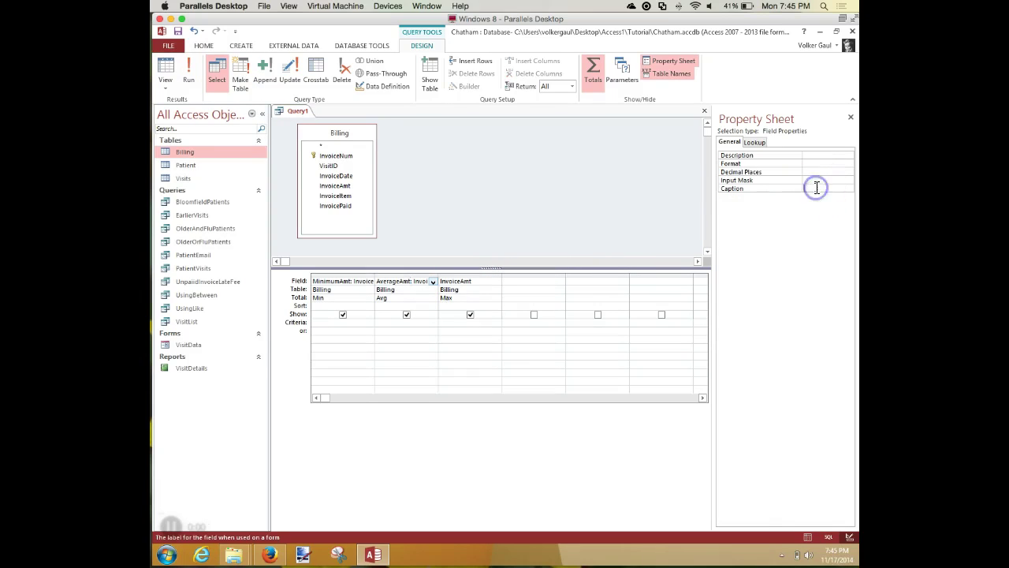
{"action": "type", "text": "aver"}
{"action": "key", "text": "BackSpace"}
{"action": "key", "text": "BackSpace"}
{"action": "key", "text": "BackSpace"}
{"action": "key", "text": "BackSpace"}
{"action": "type", "text": "Average Amount"}
{"action": "key", "text": "Return"}
{"action": "left_click", "coordinate": [185, 81]}
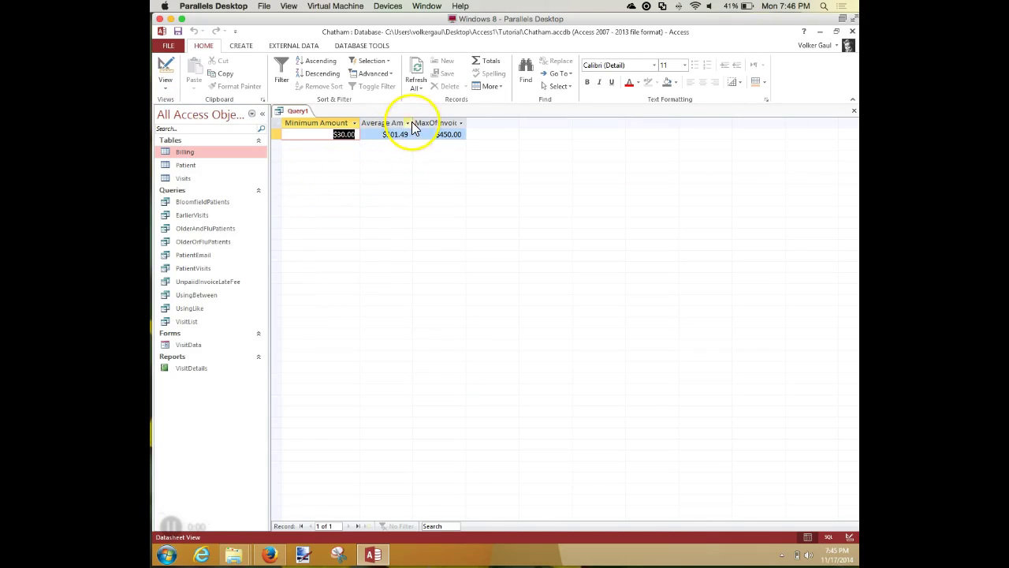
{"action": "double_click", "coordinate": [411, 125]}
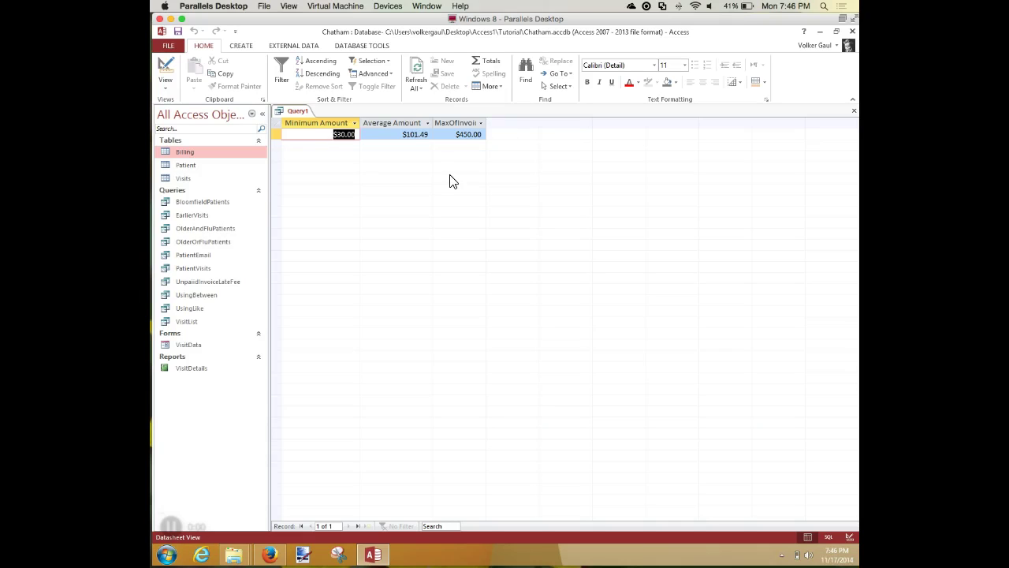
Step: Save Query1 under the name 'InvoiceAmtStatistics'
{"action": "left_click", "coordinate": [178, 31]}
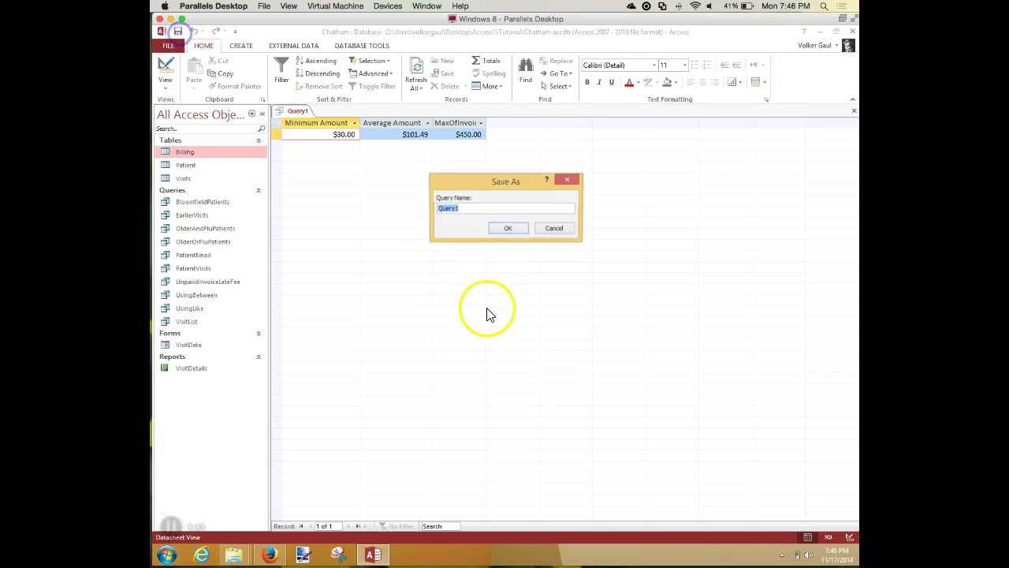
{"action": "type", "text": "Invoice"}
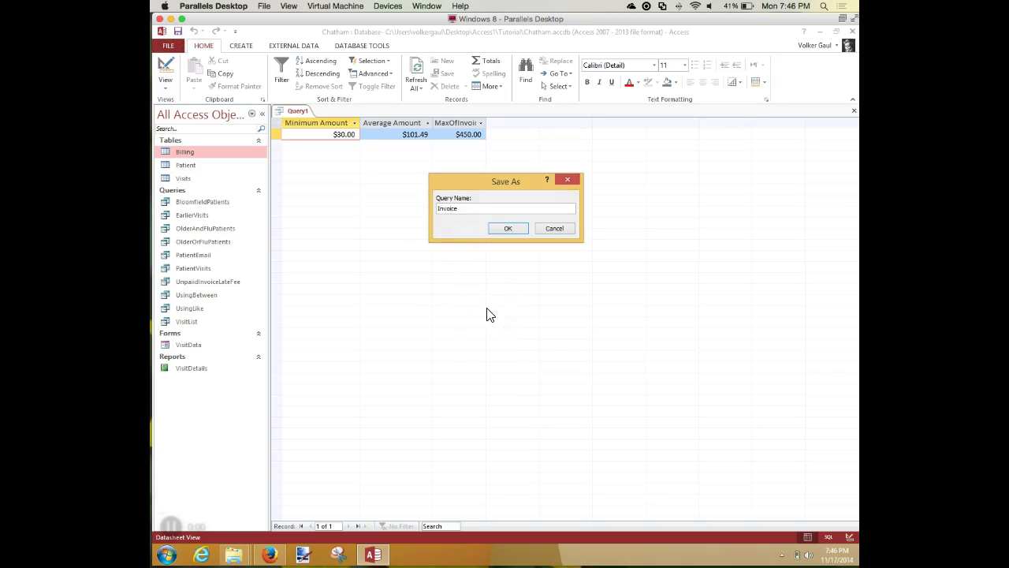
{"action": "type", "text": "AmtStatistics"}
{"action": "key", "text": "Return"}
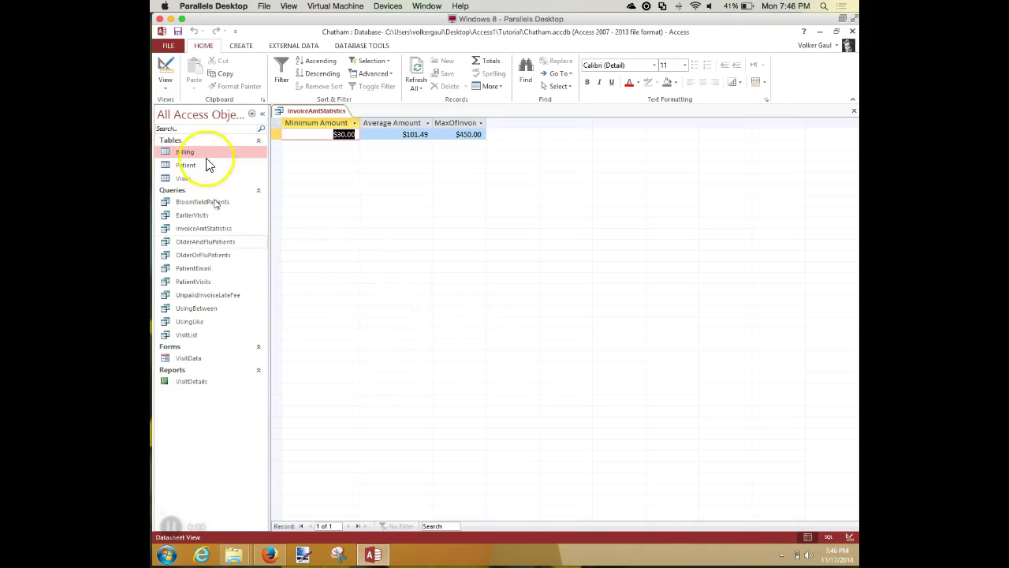
Step: Select the InvoiceAmtStatistics query and choose File > Save As > Save Object As
{"action": "left_click", "coordinate": [168, 47]}
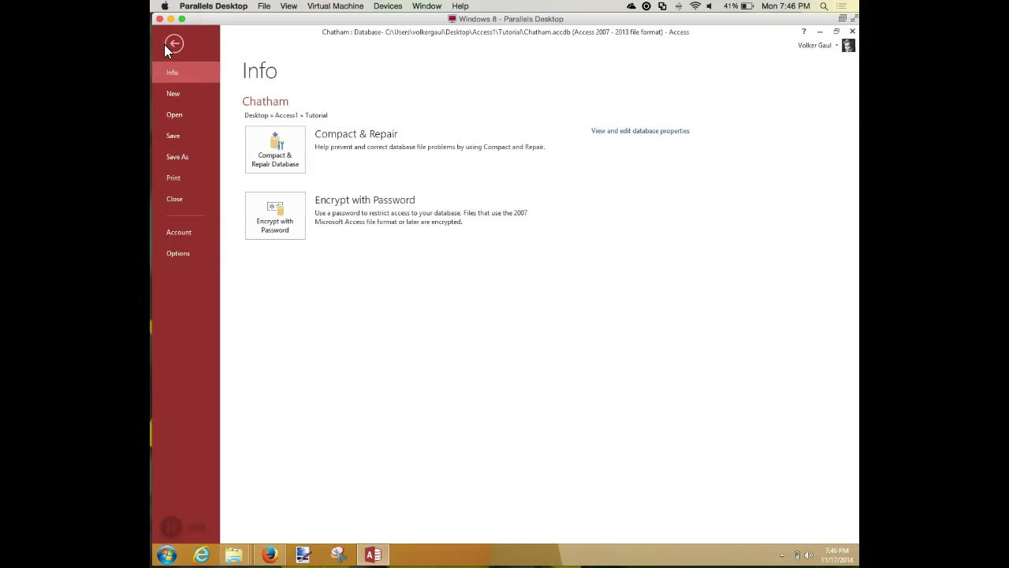
{"action": "left_click", "coordinate": [175, 46]}
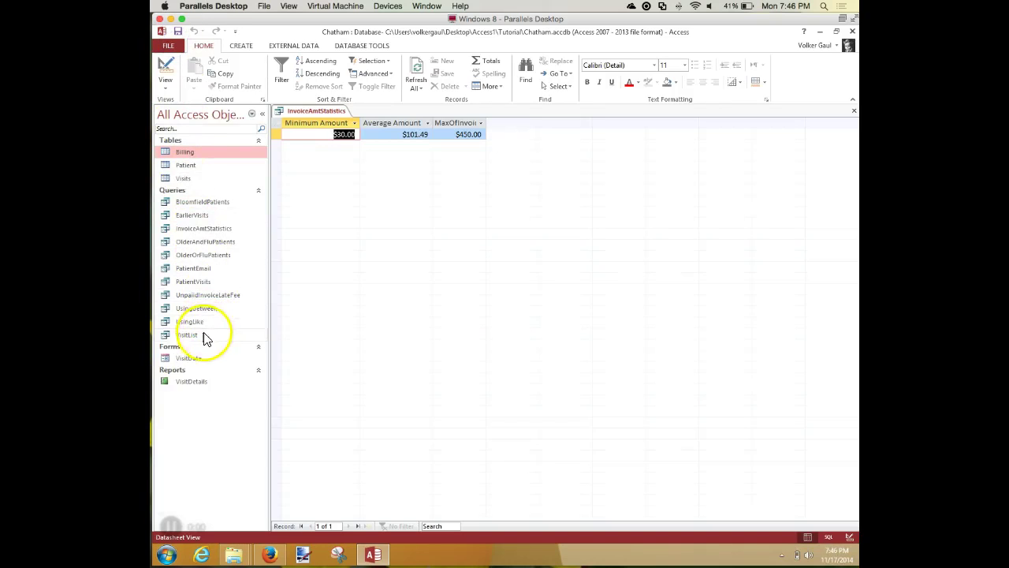
{"action": "left_click", "coordinate": [214, 231]}
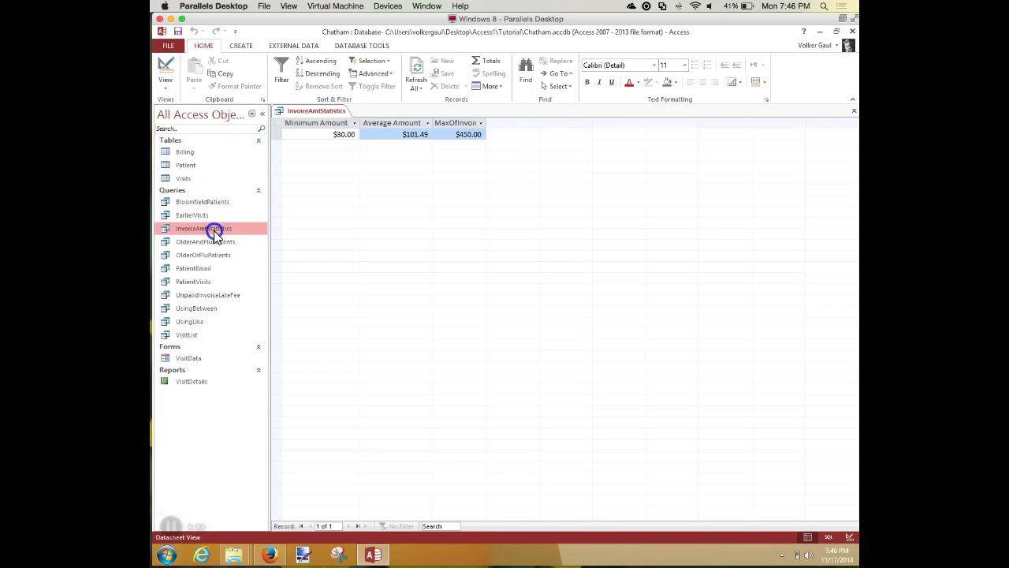
{"action": "left_click", "coordinate": [164, 46]}
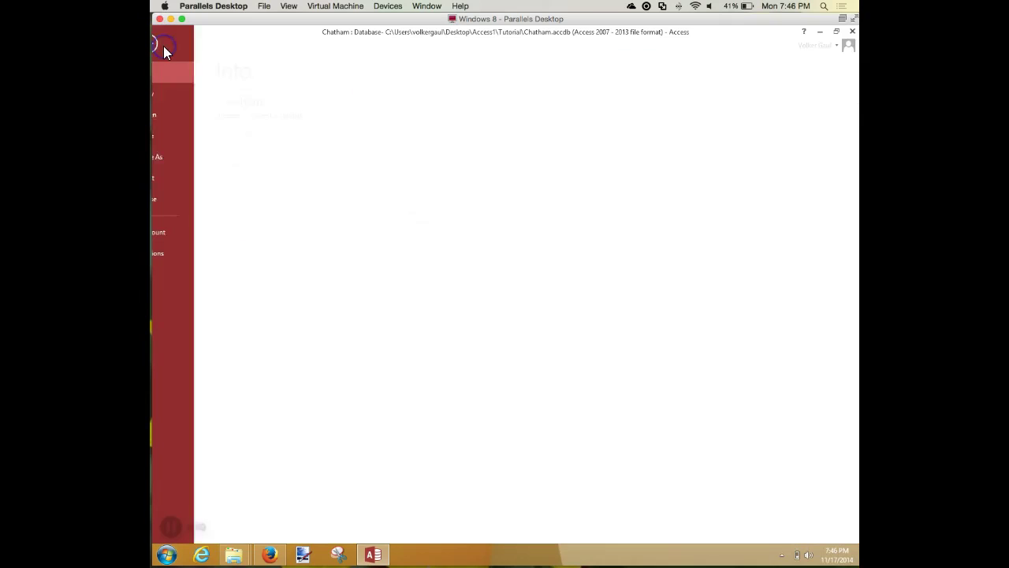
{"action": "left_click", "coordinate": [175, 160]}
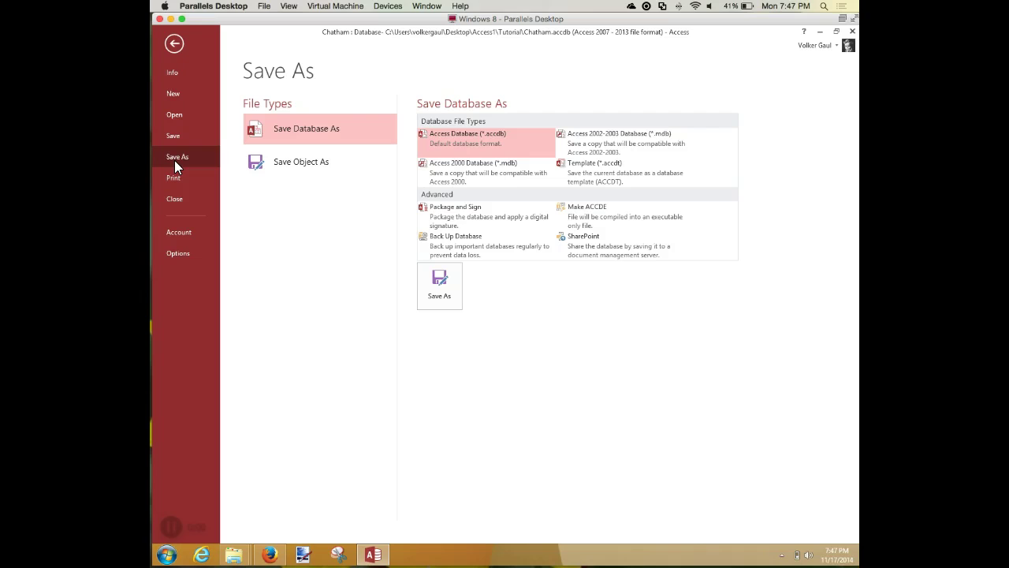
{"action": "left_click", "coordinate": [299, 167]}
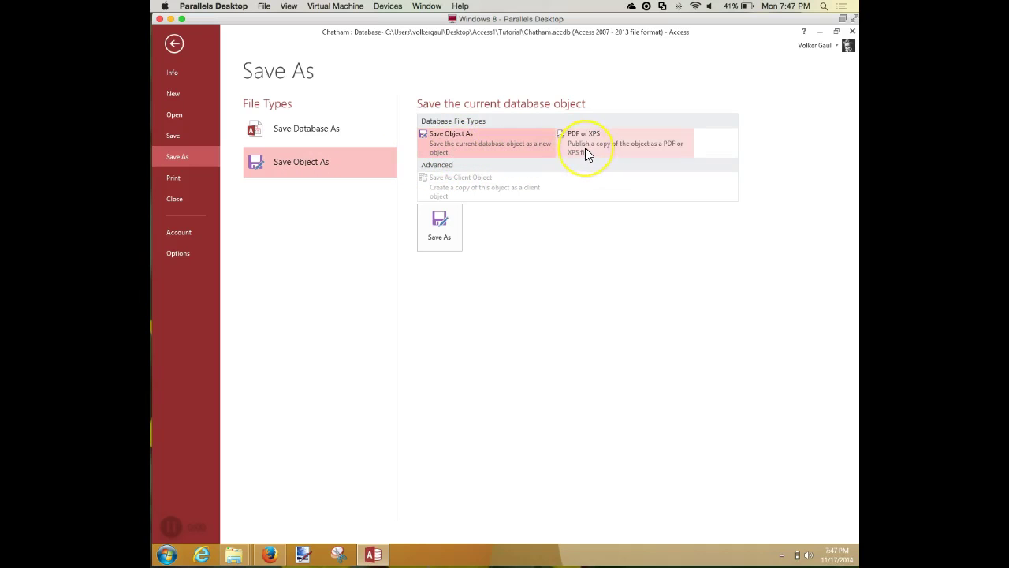
{"action": "left_click", "coordinate": [454, 224]}
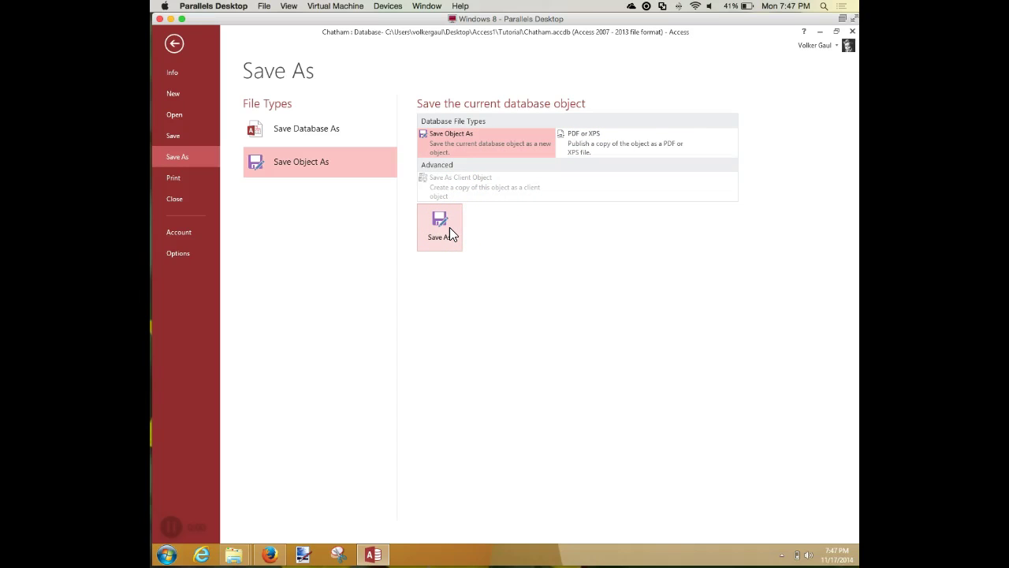
Step: Rename the copy from 'Copy of InvoiceAmtStatistics' to 'InvoiceAmtStatisticsByWalkin'
{"action": "left_click", "coordinate": [449, 227]}
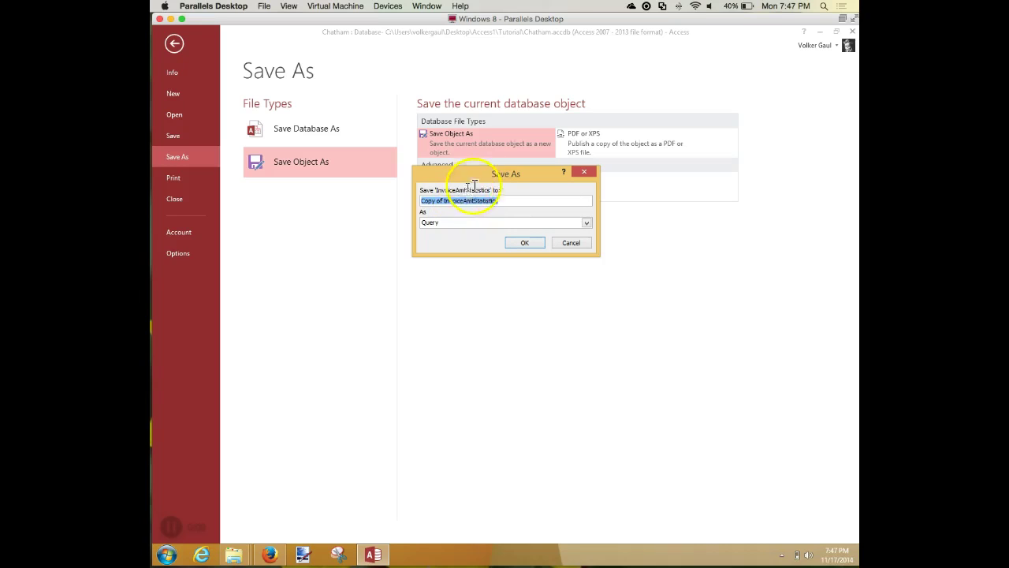
{"action": "left_click_drag", "start_coordinate": [445, 201], "coordinate": [399, 198]}
{"action": "key", "text": "Delete"}
{"action": "left_click", "coordinate": [514, 201]}
{"action": "type", "text": "ByWalkin"}
Step: Save the copy, add the Visits table in Design view, and put WalkIn in the first grid column
{"action": "left_click", "coordinate": [534, 245]}
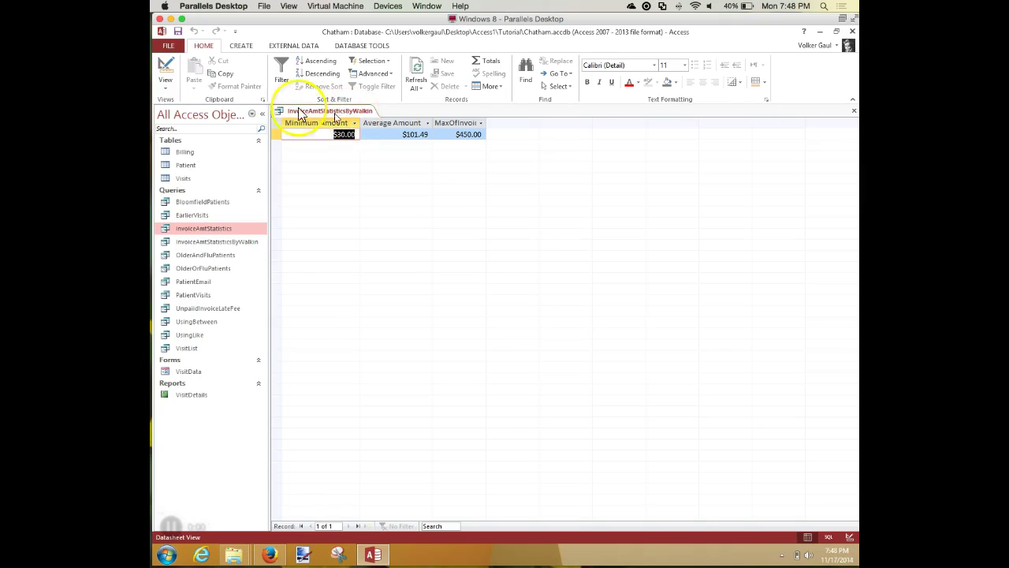
{"action": "left_click", "coordinate": [167, 71]}
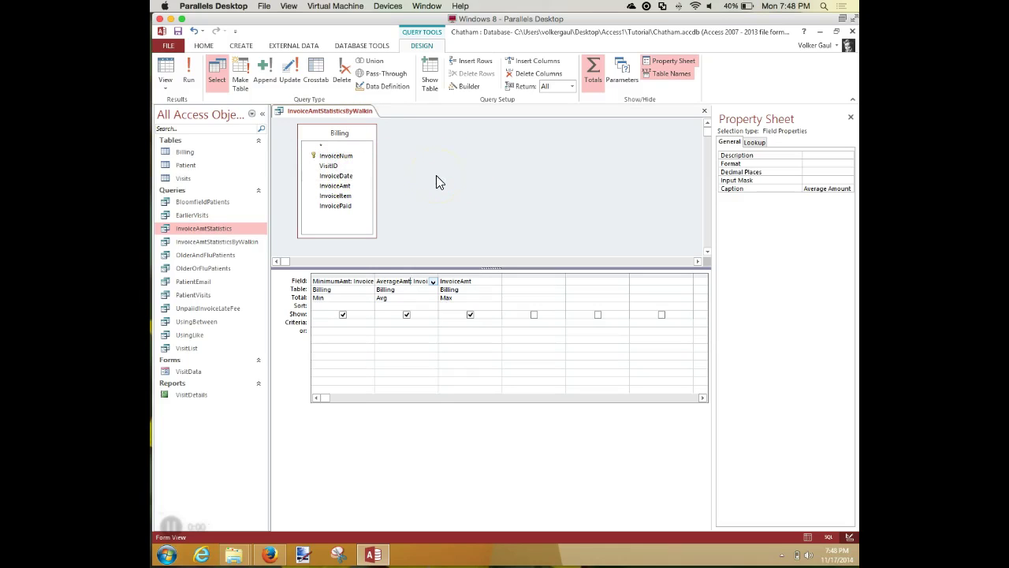
{"action": "left_click", "coordinate": [432, 75]}
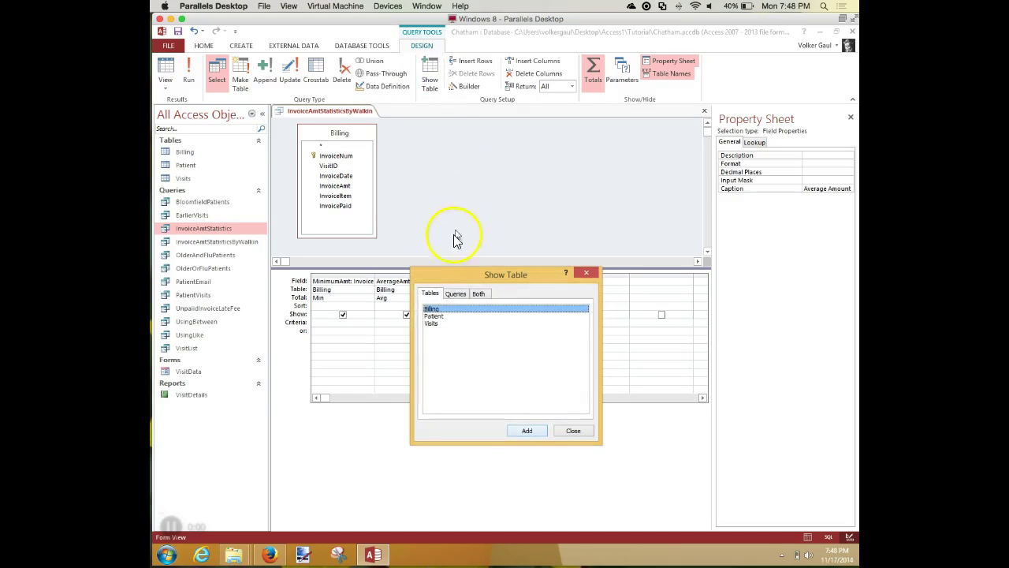
{"action": "double_click", "coordinate": [433, 324]}
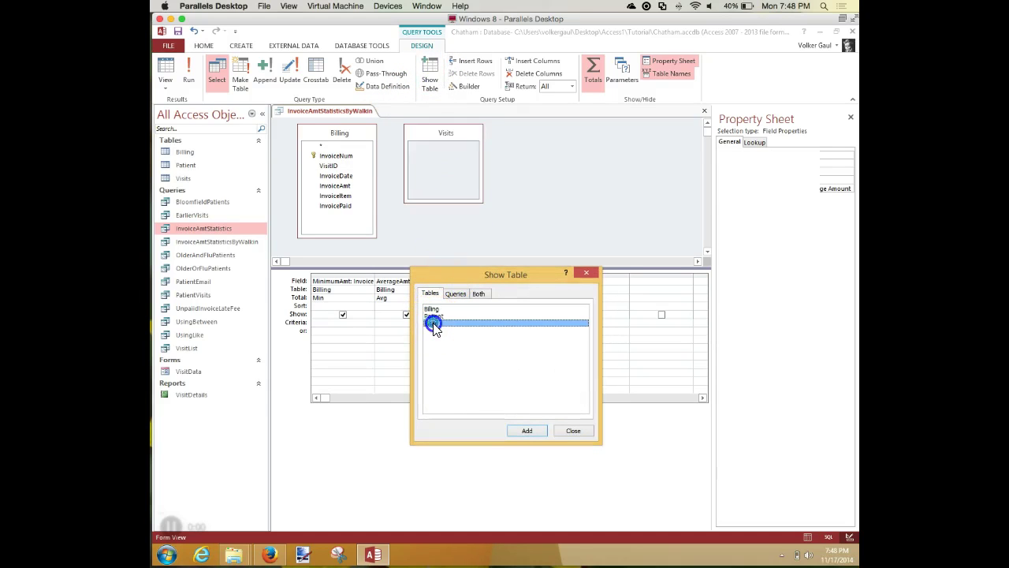
{"action": "left_click", "coordinate": [578, 432]}
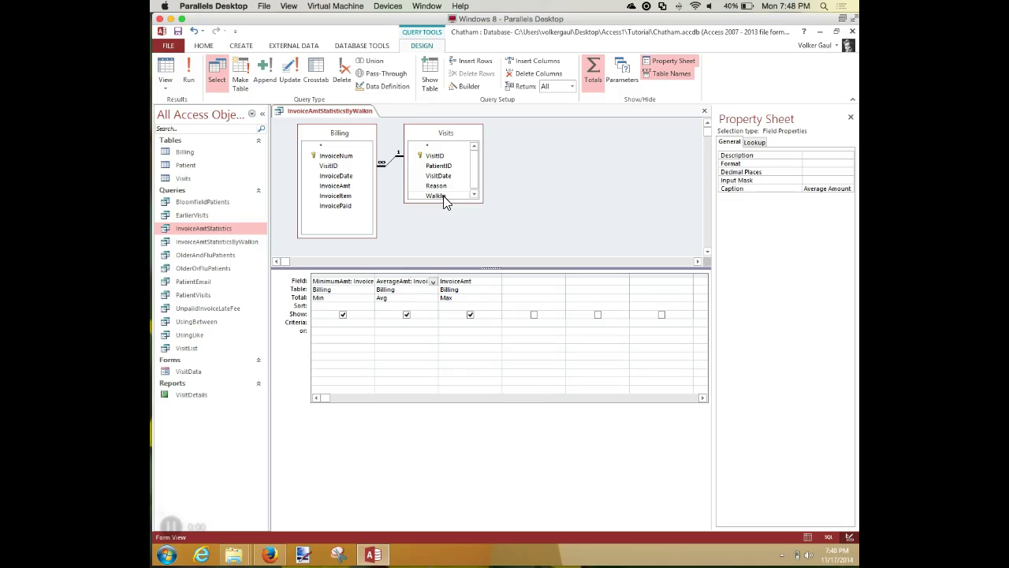
{"action": "left_click_drag", "start_coordinate": [444, 202], "coordinate": [326, 286]}
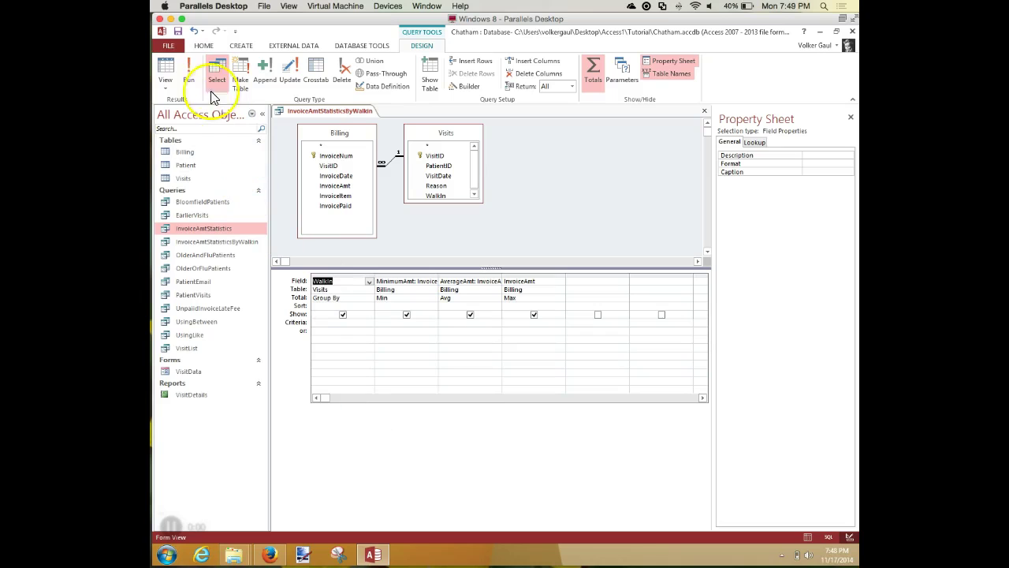
Step: Run the InvoiceAmtStatisticsByWalkin query to view its results
{"action": "left_click", "coordinate": [187, 71]}
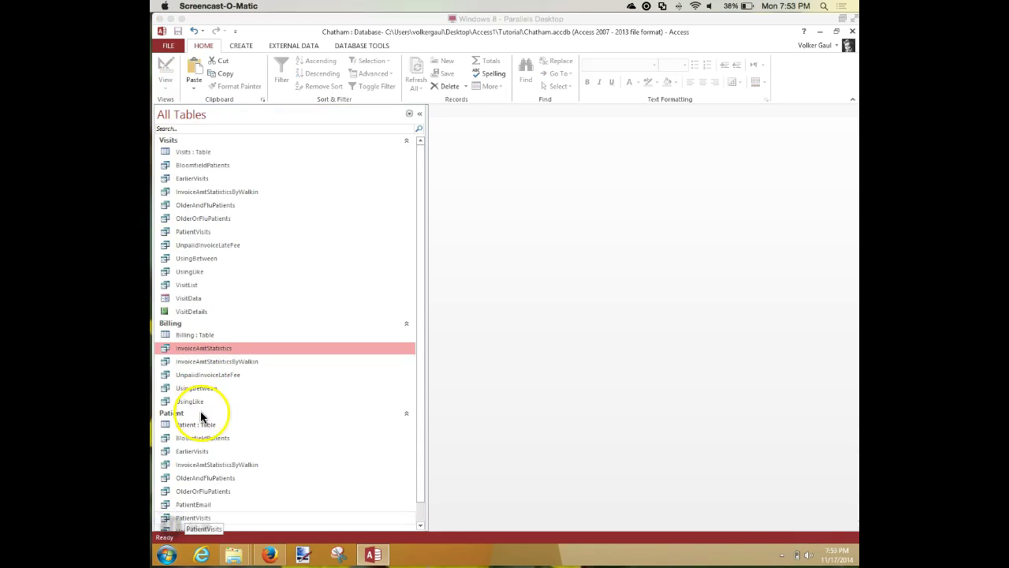
Step: Reopen InvoiceAmtStatisticsByWalkin in Design View, run it for per-city min, average and max, then close it
{"action": "right_click", "coordinate": [220, 196]}
{"action": "left_click", "coordinate": [251, 215]}
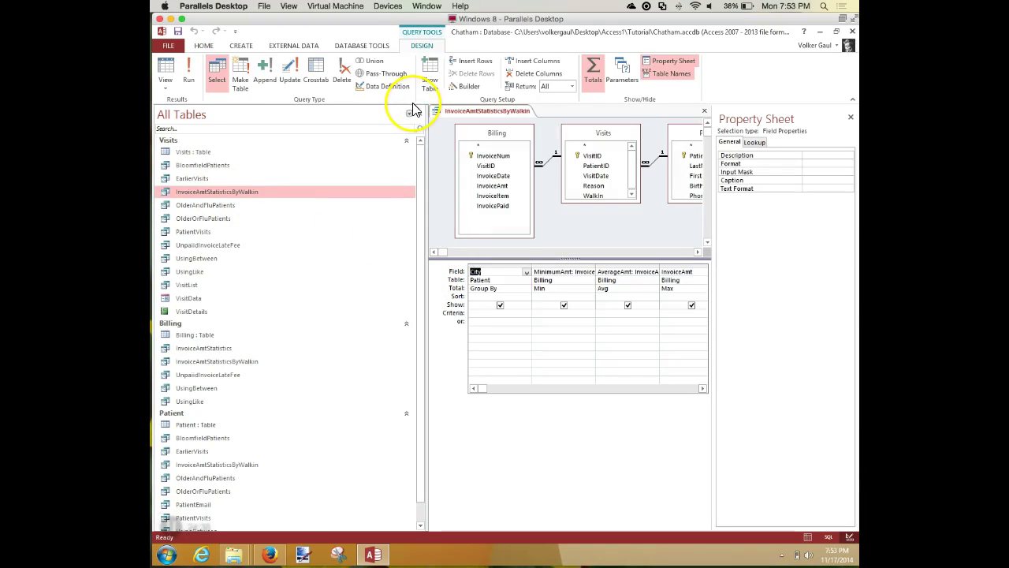
{"action": "left_click_drag", "start_coordinate": [421, 135], "coordinate": [243, 140]}
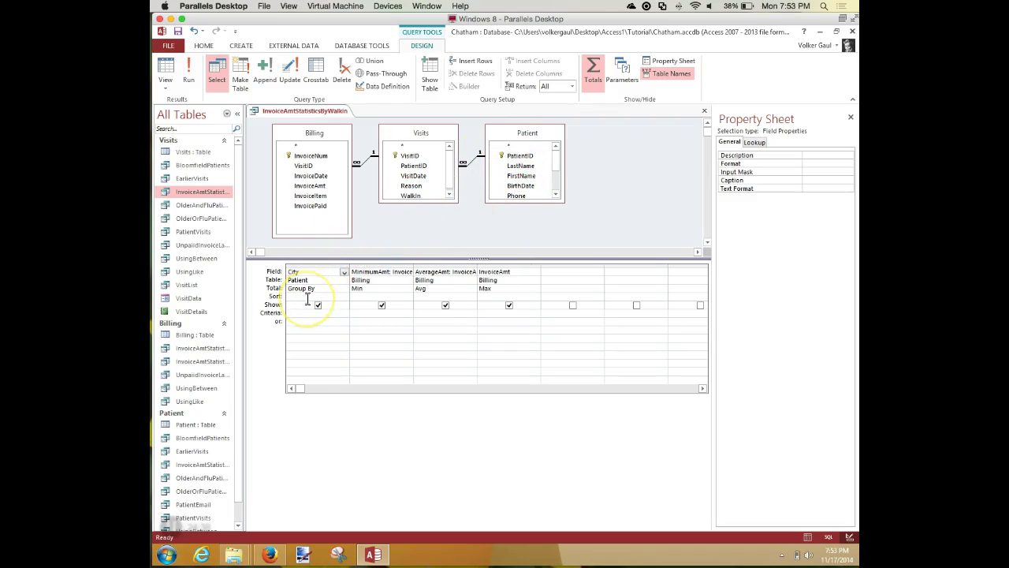
{"action": "left_click", "coordinate": [186, 73]}
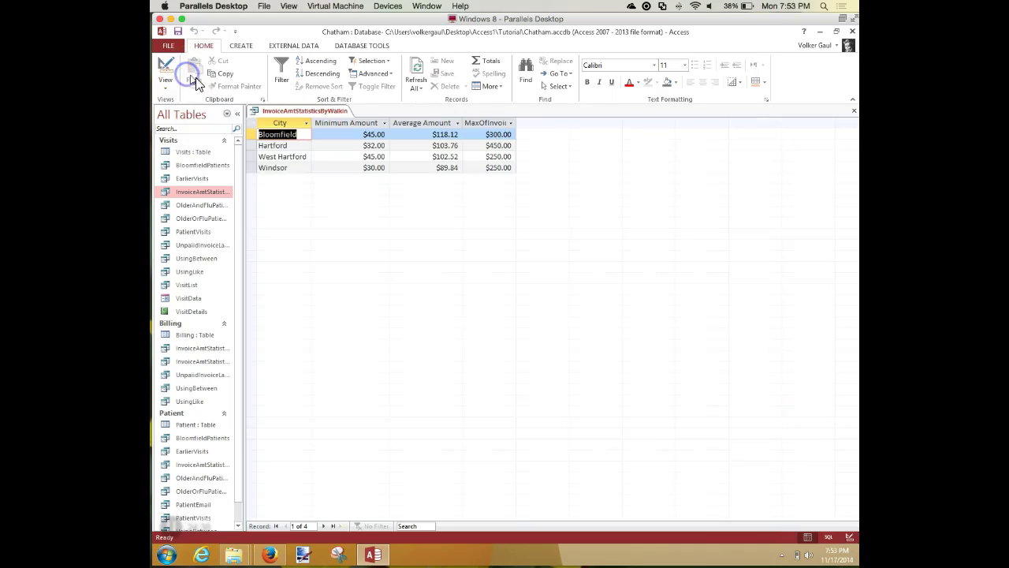
{"action": "left_click", "coordinate": [853, 116]}
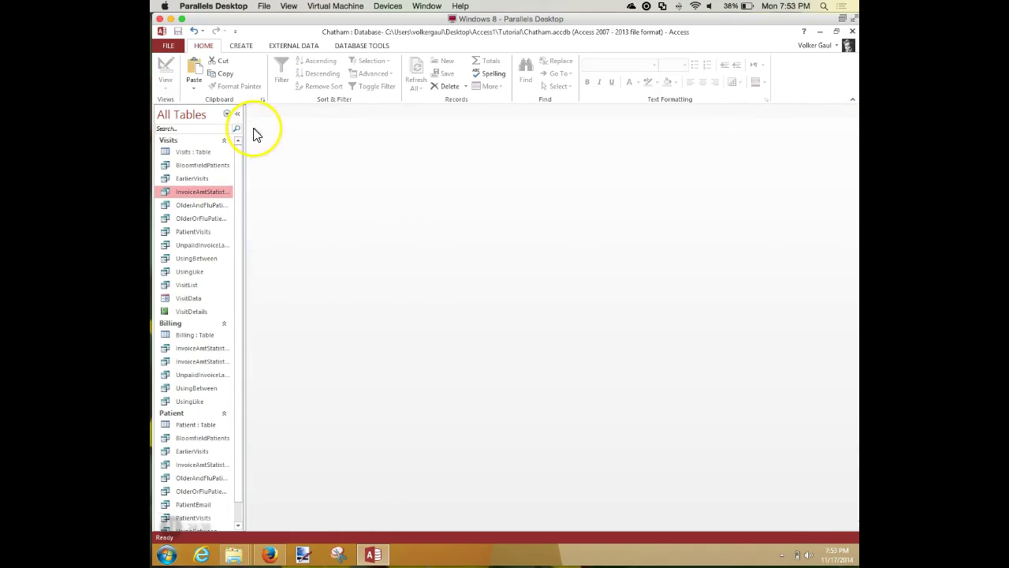
Step: Widen the navigation pane to show full names and filter it to the Patient group
{"action": "left_click_drag", "start_coordinate": [246, 135], "coordinate": [430, 133]}
{"action": "left_click", "coordinate": [413, 113]}
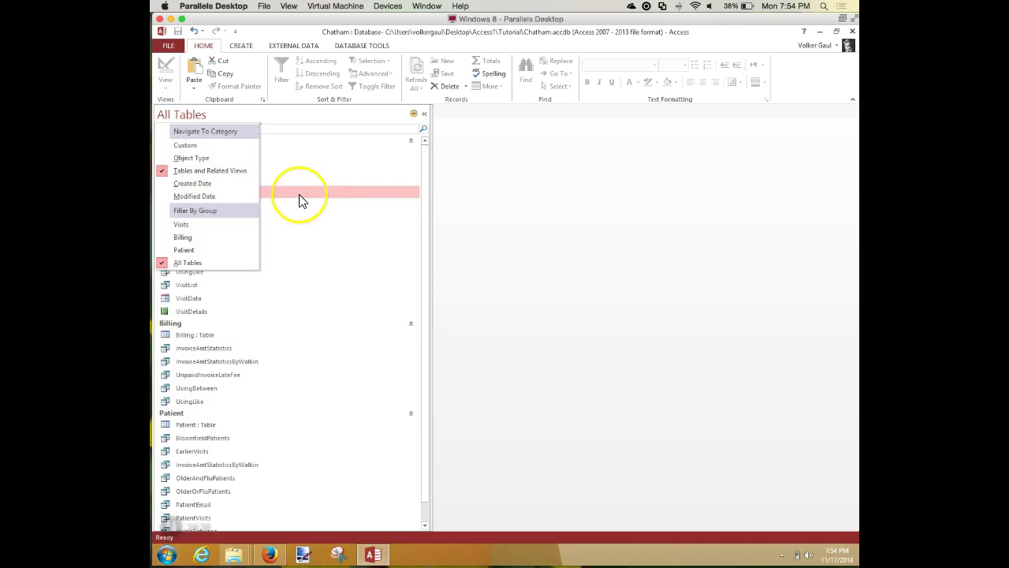
{"action": "left_click", "coordinate": [301, 227]}
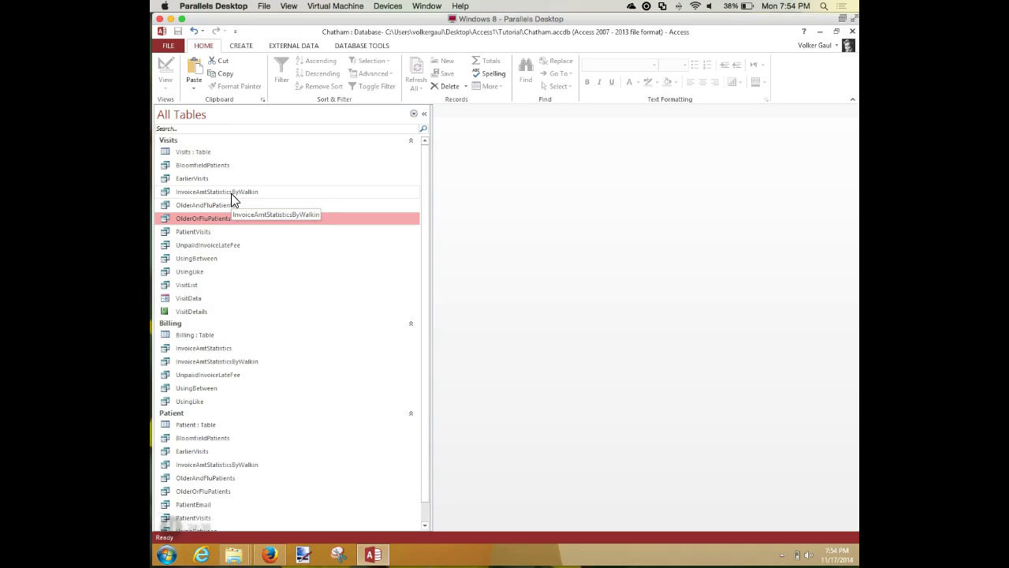
{"action": "left_click", "coordinate": [413, 116]}
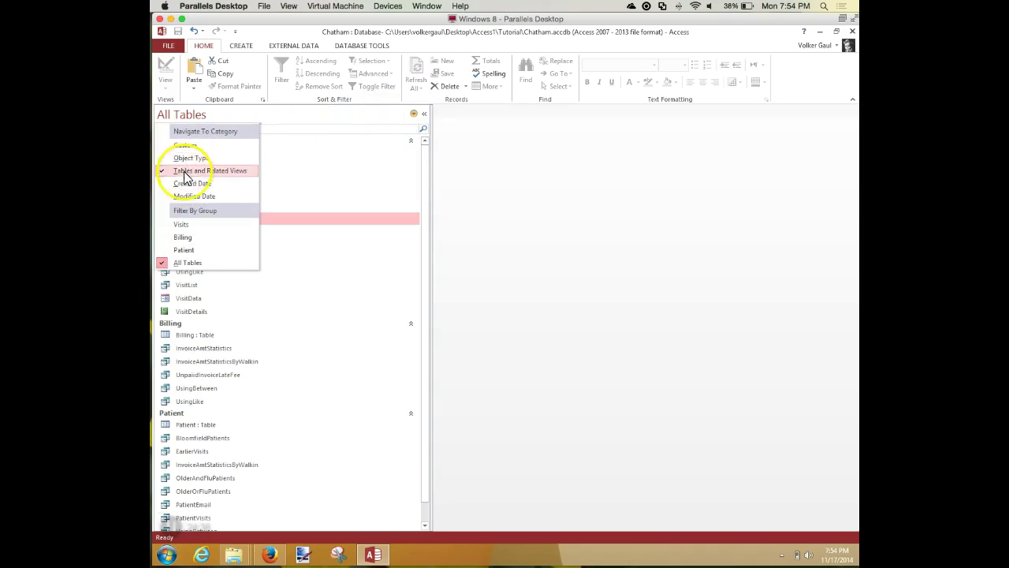
{"action": "left_click", "coordinate": [186, 251]}
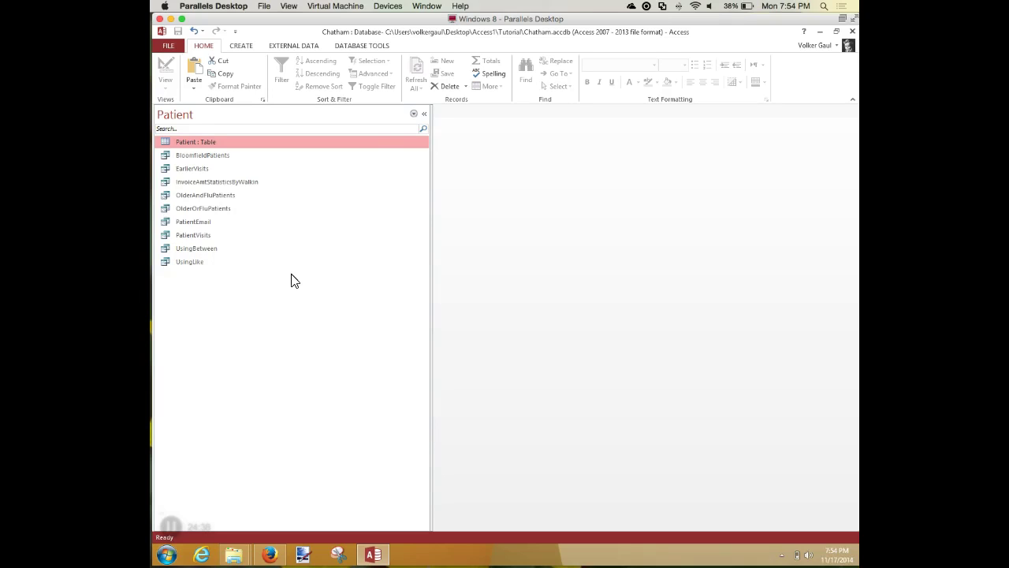
Step: Switch the navigation pane back to All Access Objects grouped by Object Type
{"action": "left_click", "coordinate": [416, 116]}
{"action": "left_click", "coordinate": [194, 160]}
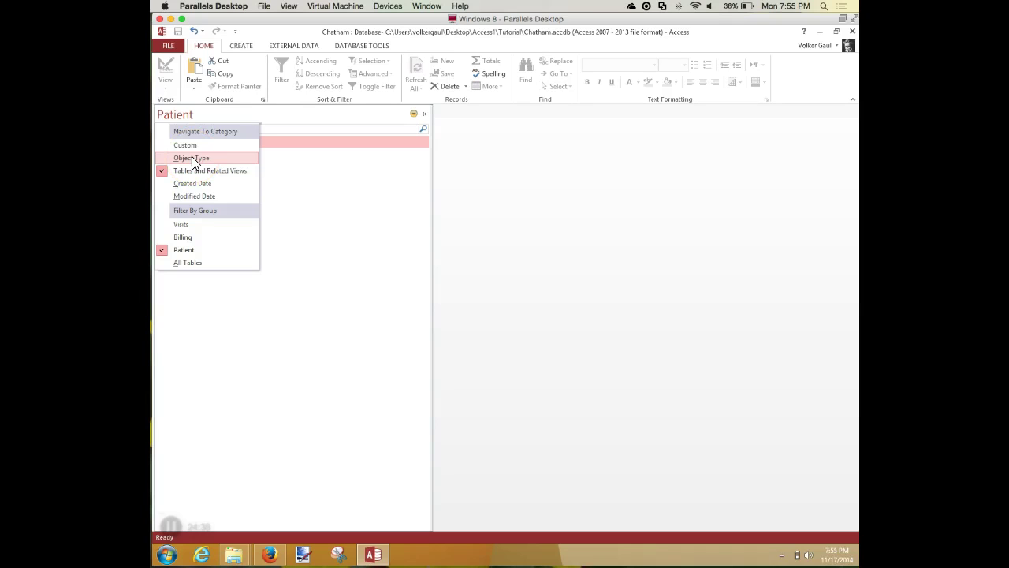
{"action": "left_click", "coordinate": [192, 158]}
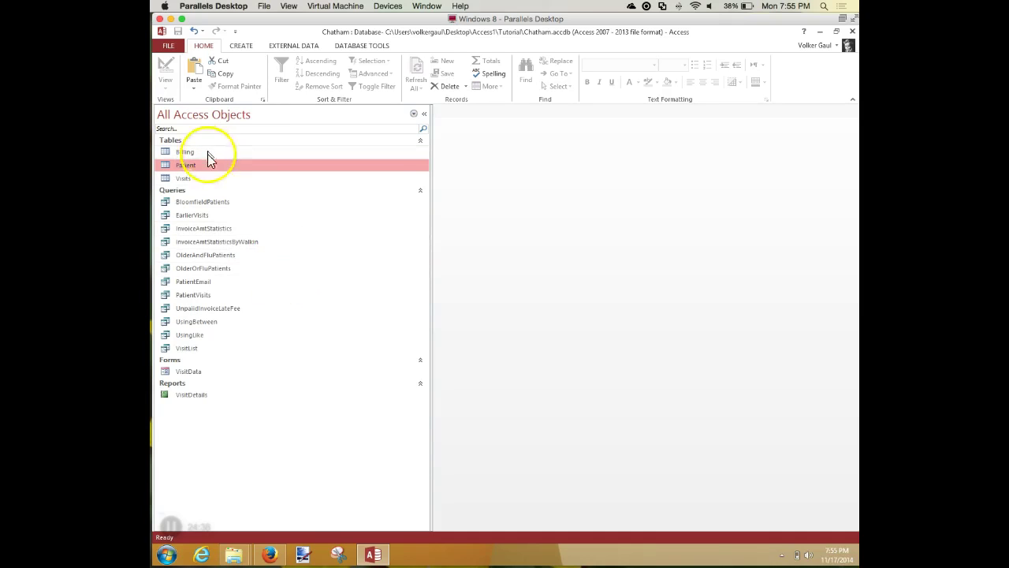
Step: Collapse the Forms and Reports groups and narrow the navigation pane, keeping Tables expanded
{"action": "left_click", "coordinate": [419, 361]}
{"action": "left_click", "coordinate": [419, 373]}
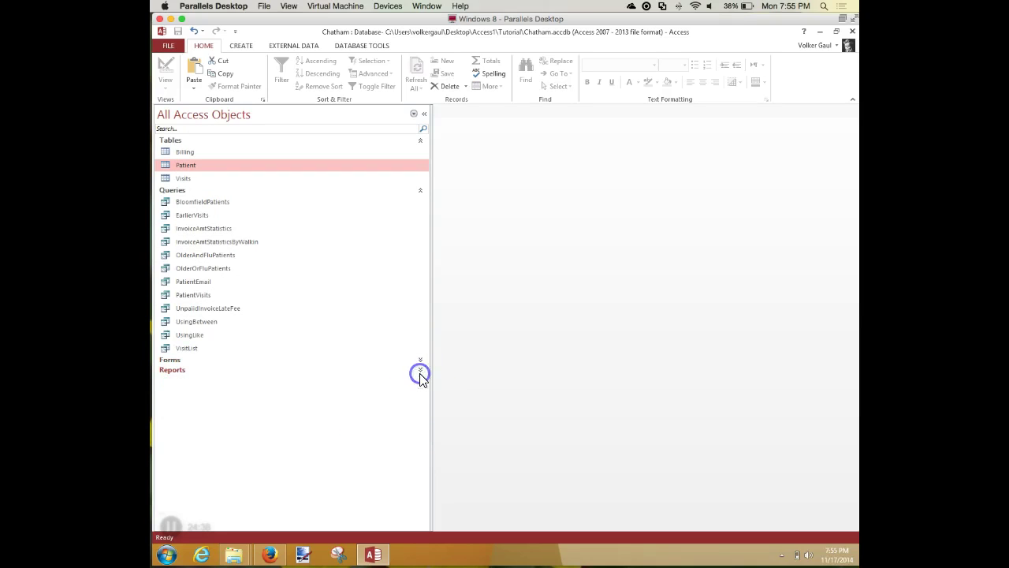
{"action": "left_click", "coordinate": [419, 140]}
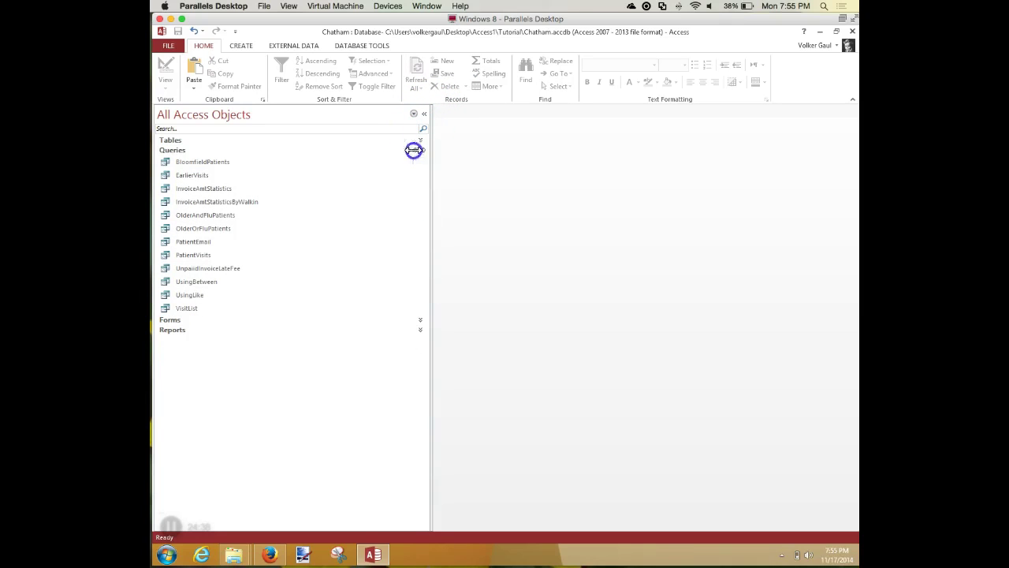
{"action": "left_click_drag", "start_coordinate": [404, 150], "coordinate": [311, 150]}
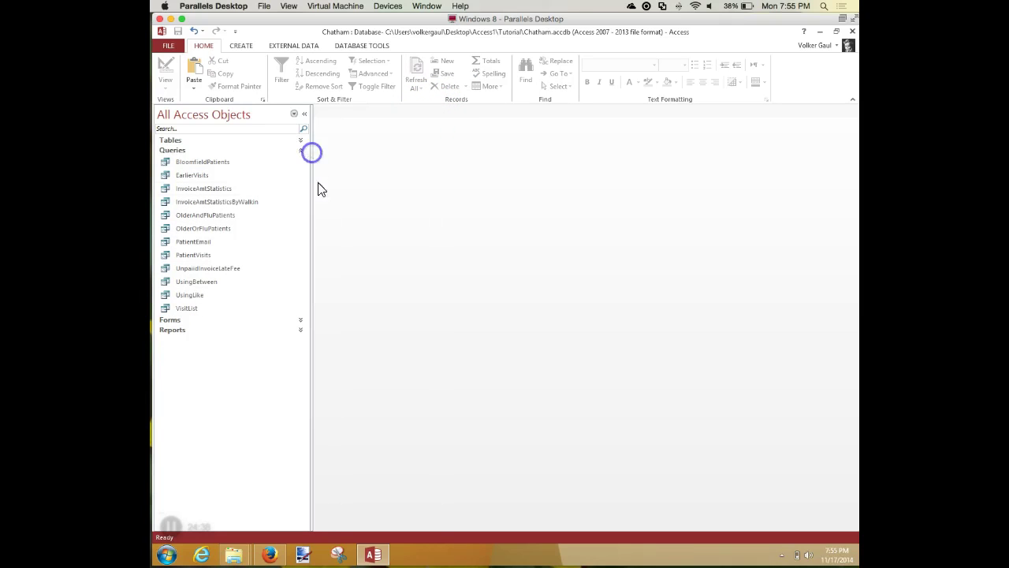
{"action": "left_click", "coordinate": [302, 140]}
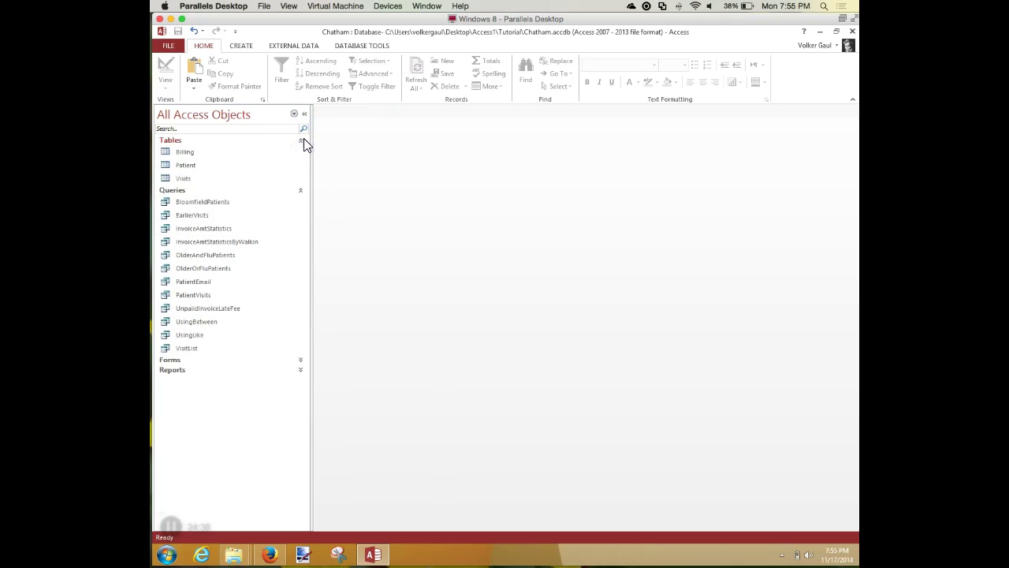